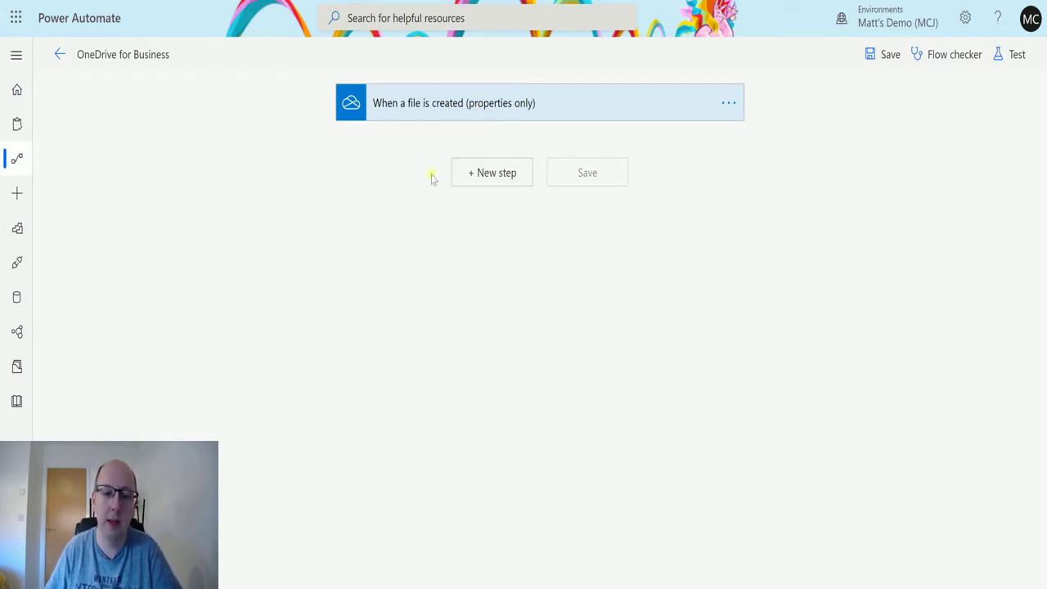
# Add the OneDrive for Business action "Move or rename a file using path" after the file-created trigger.
pyautogui.click(496, 172)
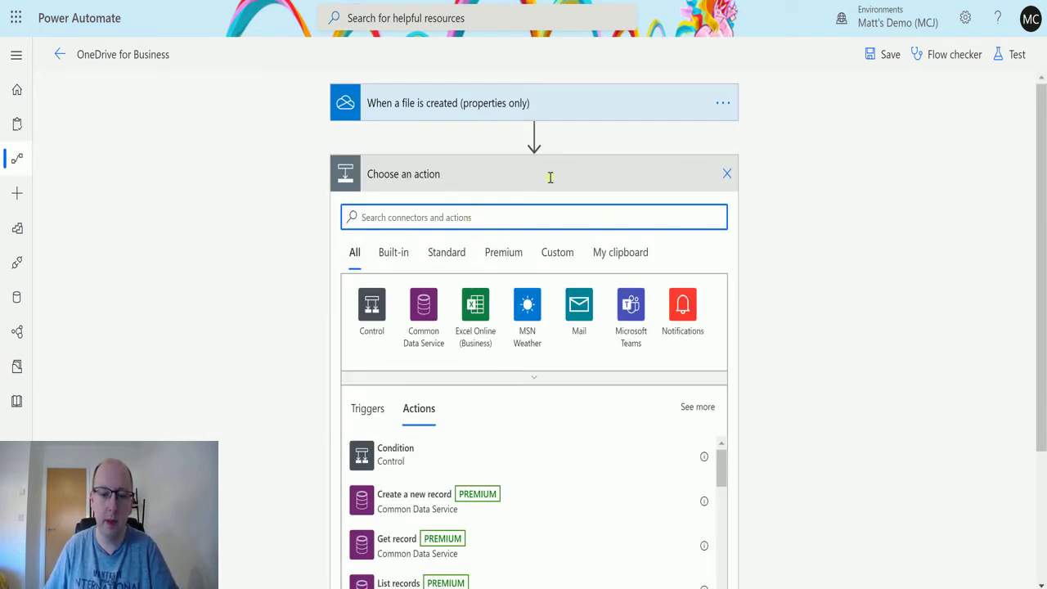
pyautogui.write('onedrive')
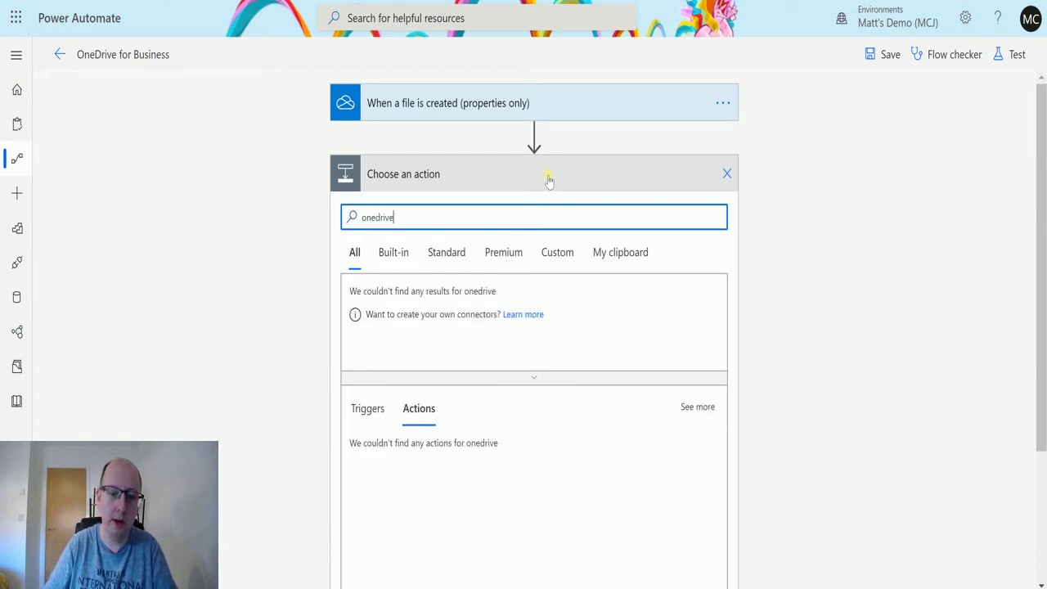
pyautogui.click(370, 309)
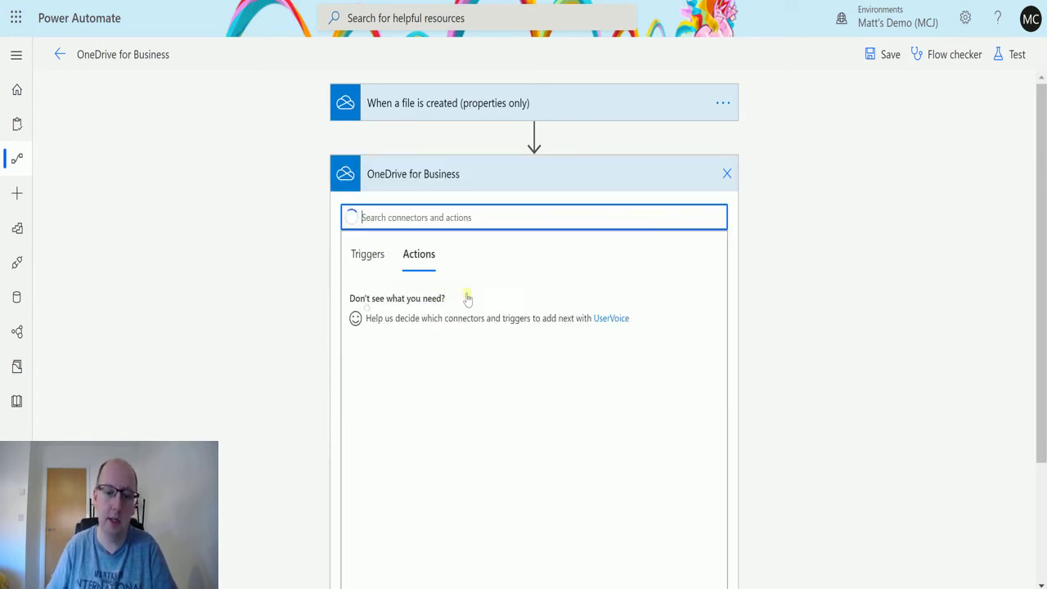
pyautogui.scroll(-5, 491, 347)
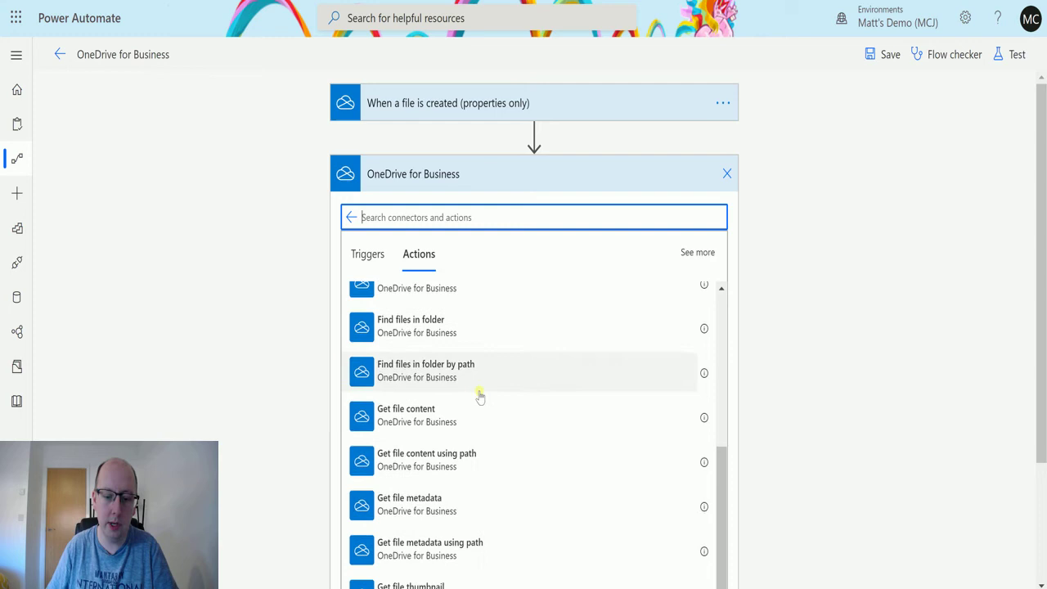
pyautogui.scroll(-3, 491, 405)
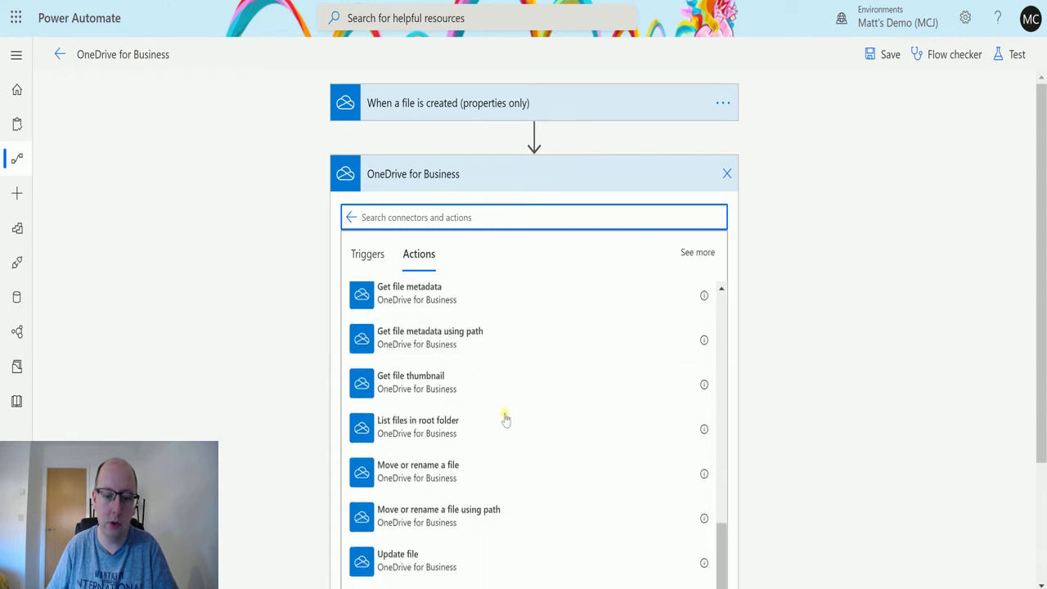
pyautogui.click(462, 513)
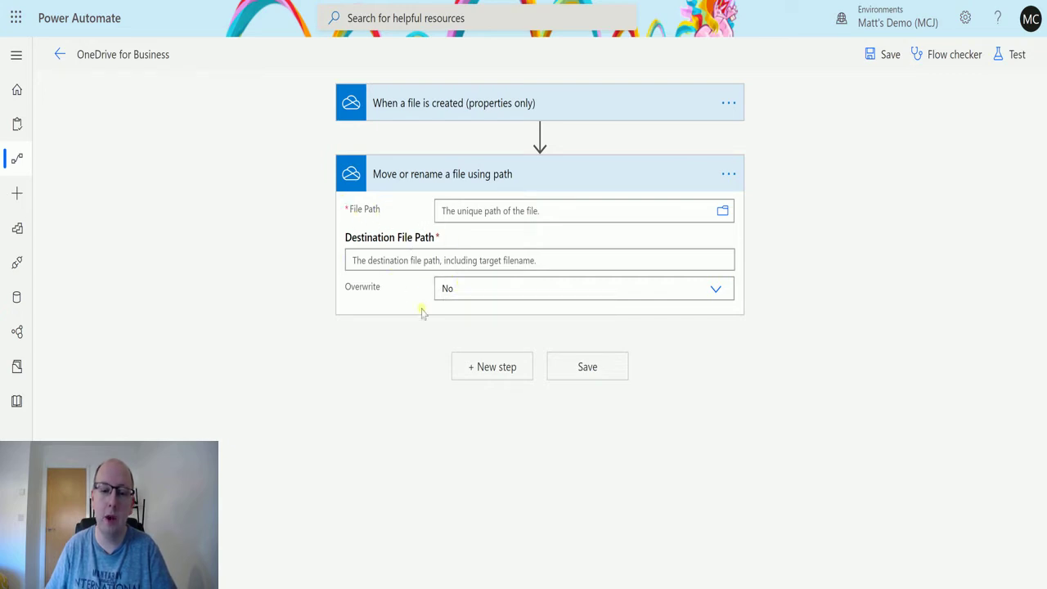
pyautogui.click(724, 211)
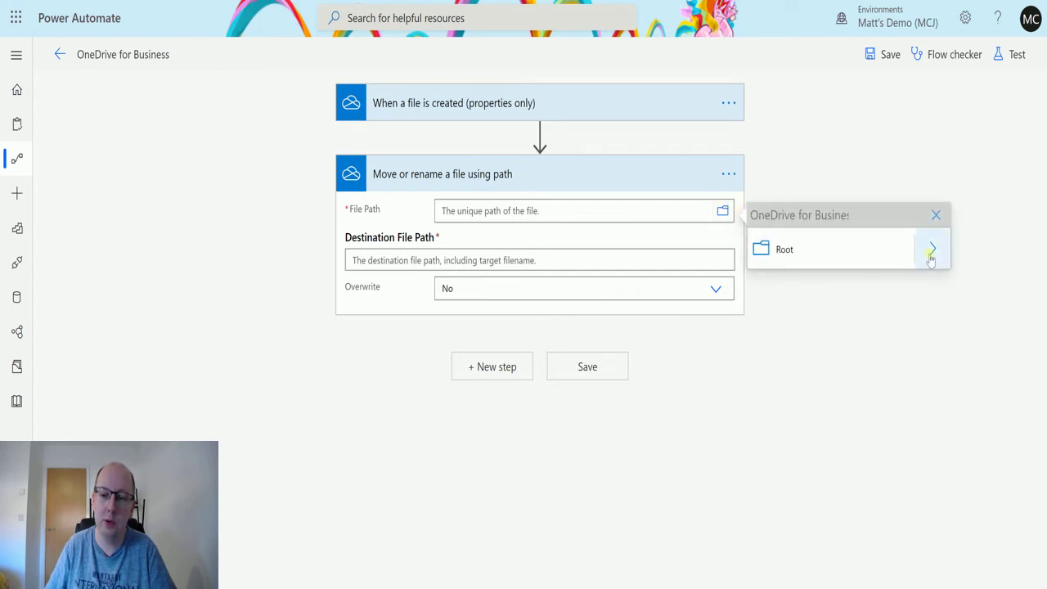
pyautogui.click(930, 250)
pyautogui.scroll(-3, 823, 372)
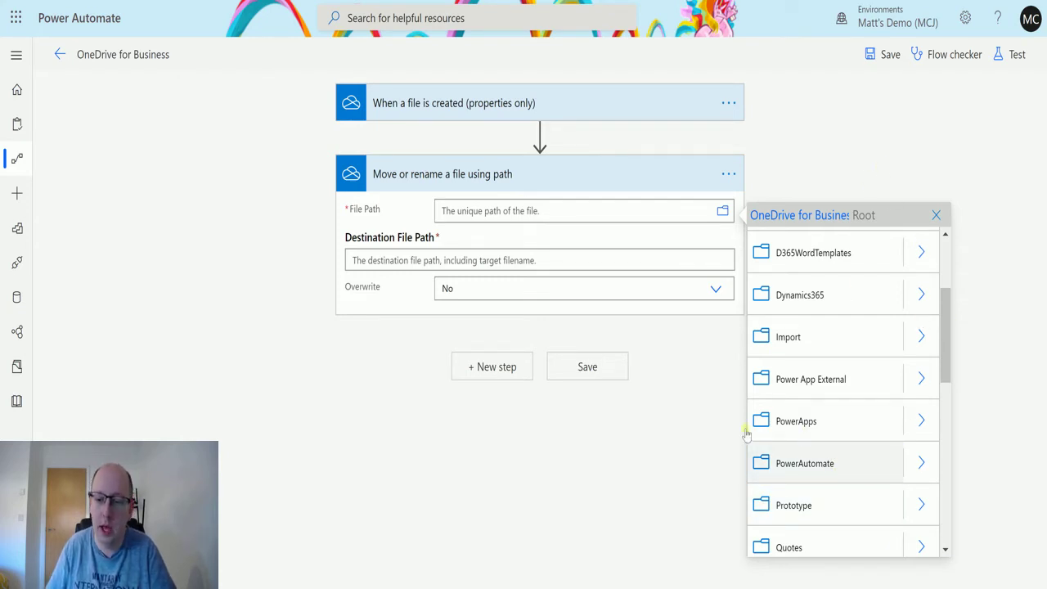
pyautogui.click(937, 216)
# Set the action's File Path to the trigger's dynamic value List of Files Path.
pyautogui.click(514, 211)
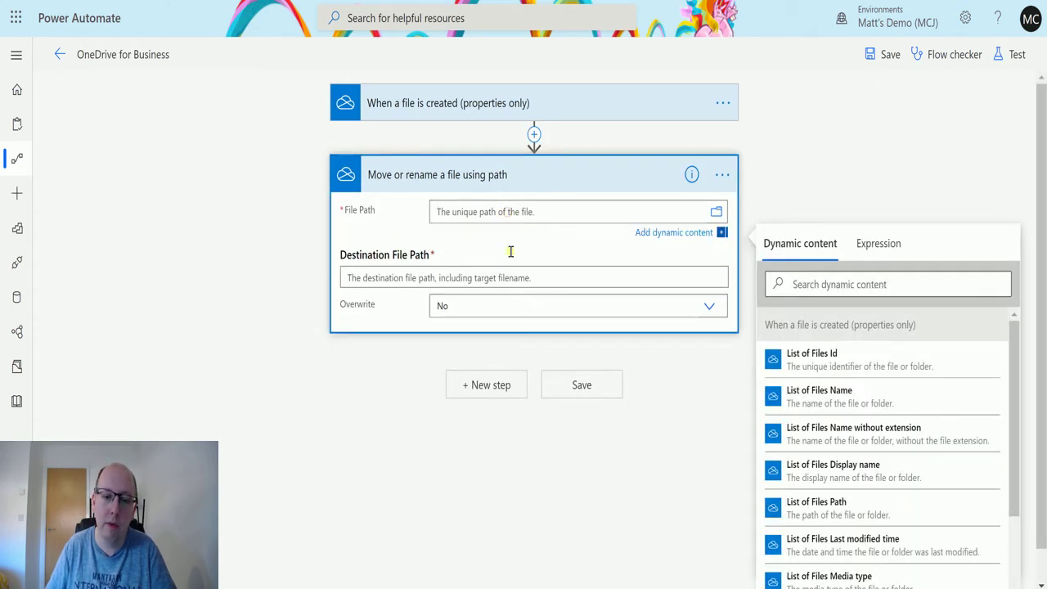
pyautogui.click(823, 284)
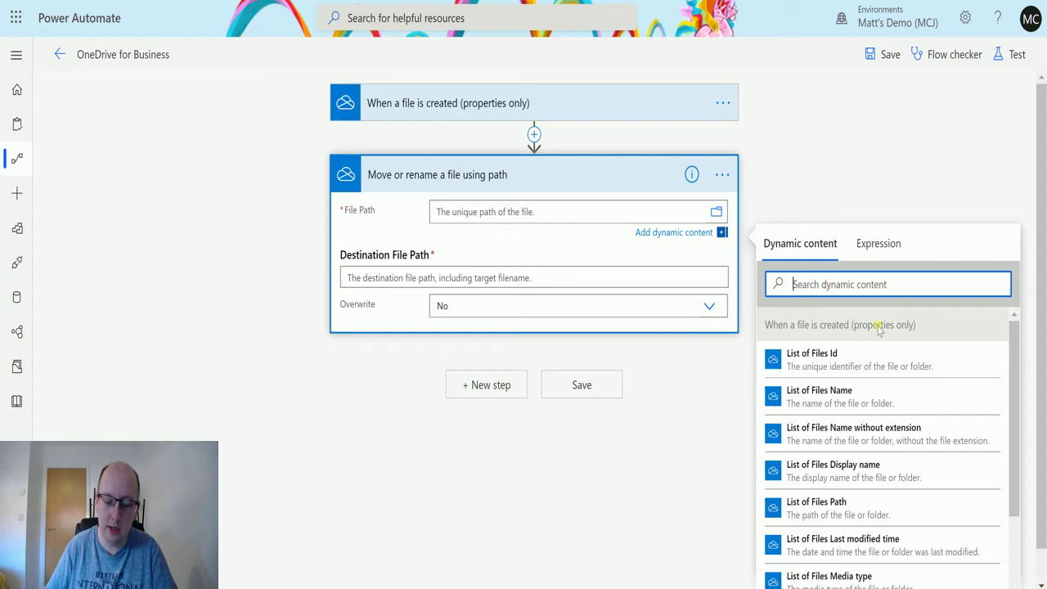
pyautogui.write('file')
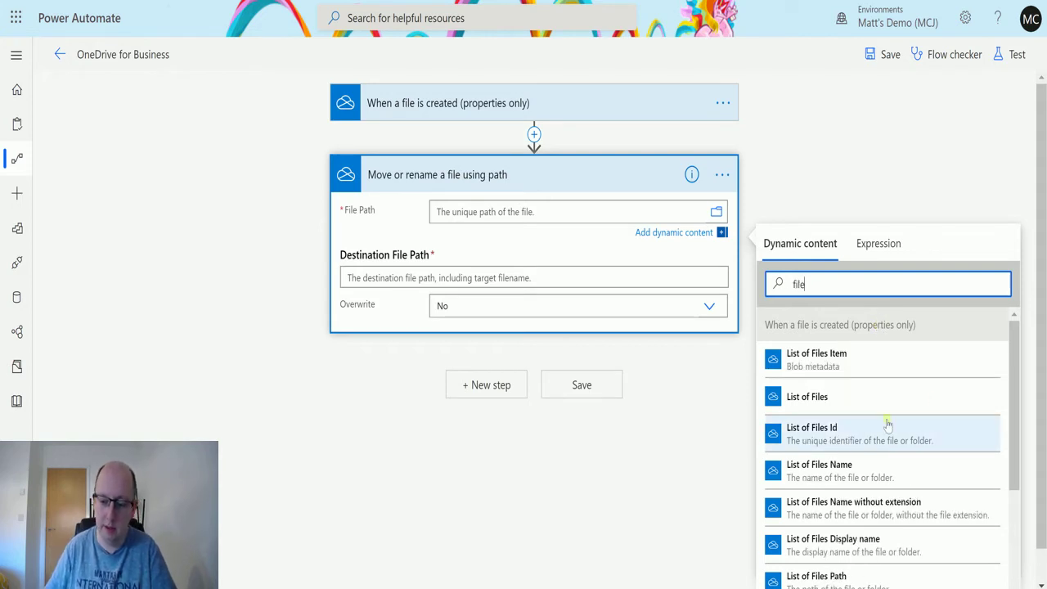
pyautogui.write(' pat')
pyautogui.press('BackSpace')
pyautogui.press('BackSpace')
pyautogui.press('BackSpace')
pyautogui.press('BackSpace')
pyautogui.press('BackSpace')
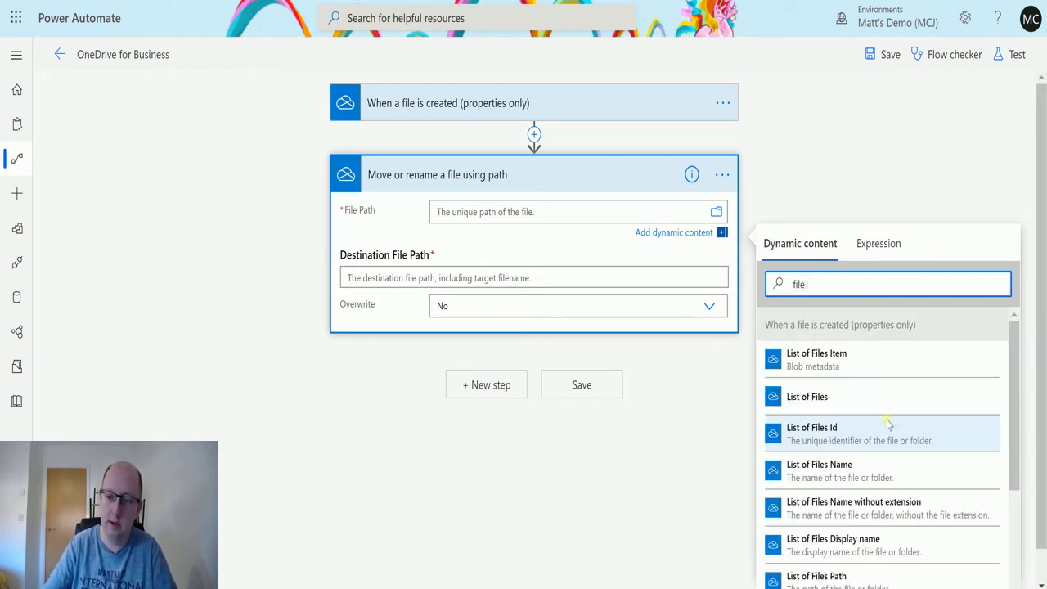
pyautogui.write('es pat')
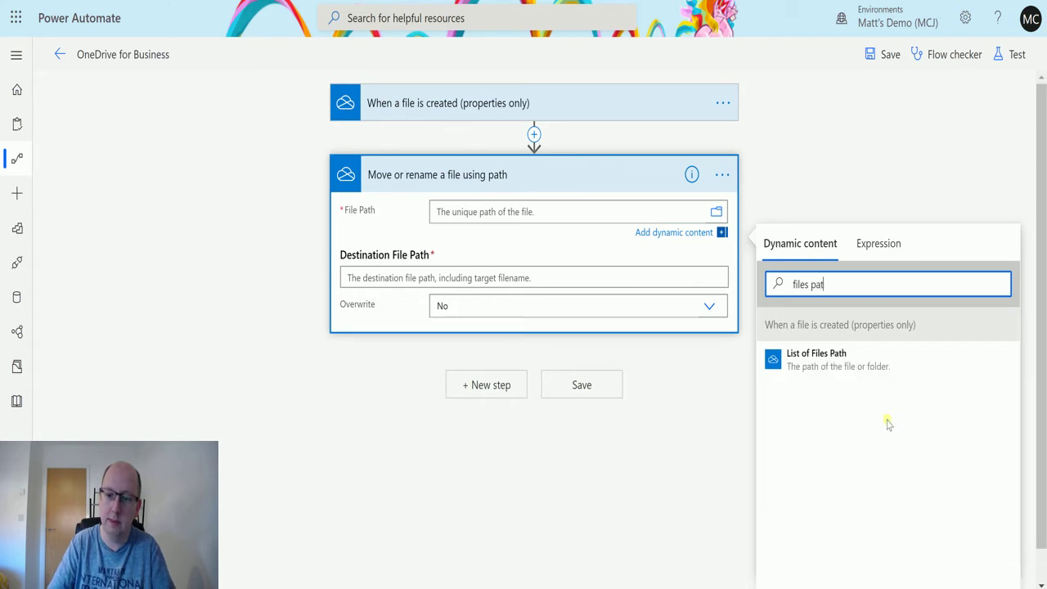
pyautogui.click(849, 369)
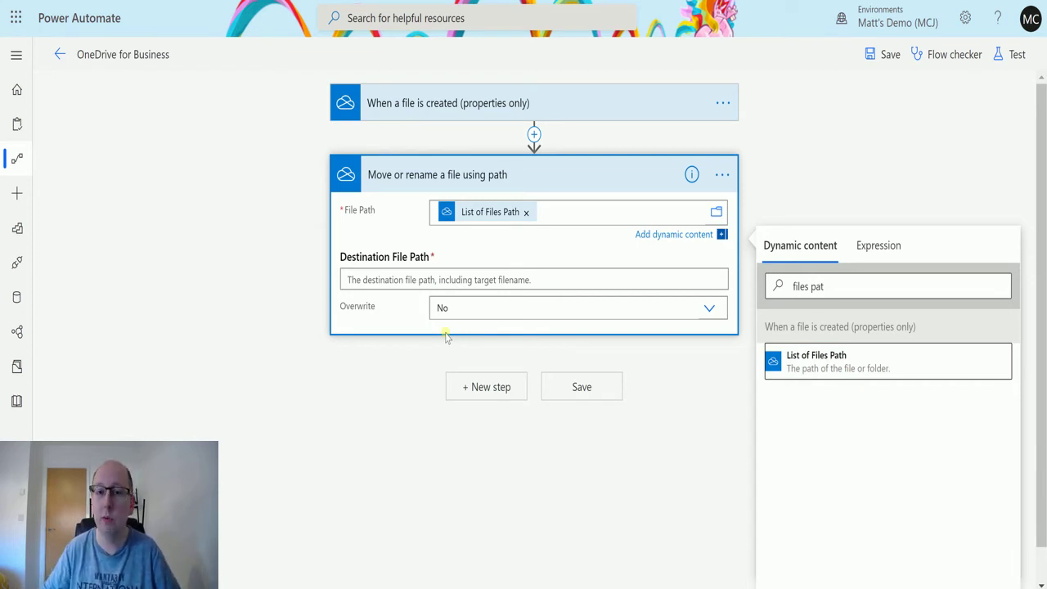
# Enter /PowerAutomate/StopLooping/ as the folder part of the Destination File Path.
pyautogui.click(444, 283)
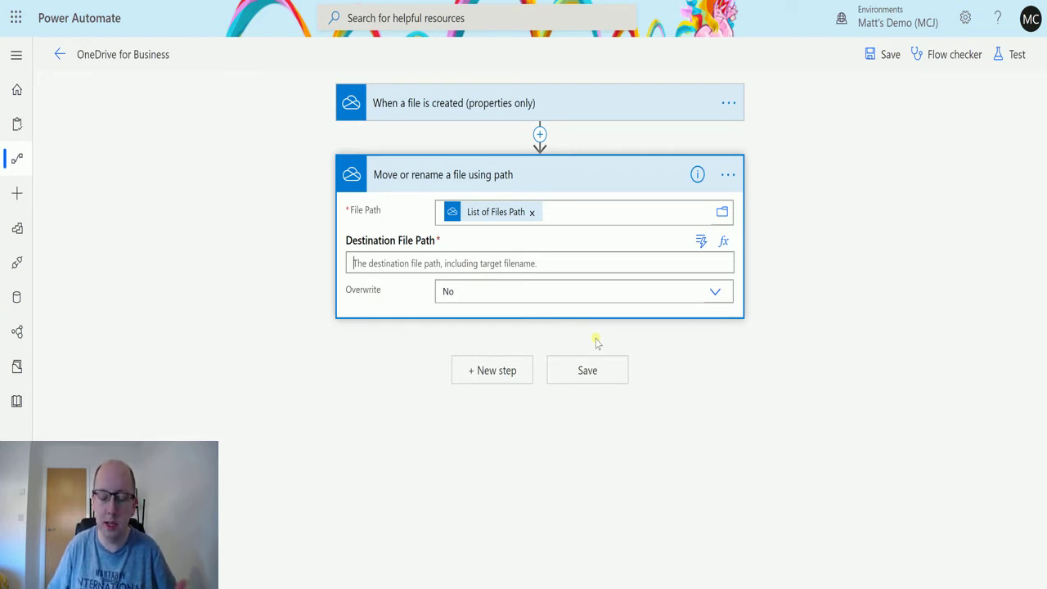
pyautogui.write('/')
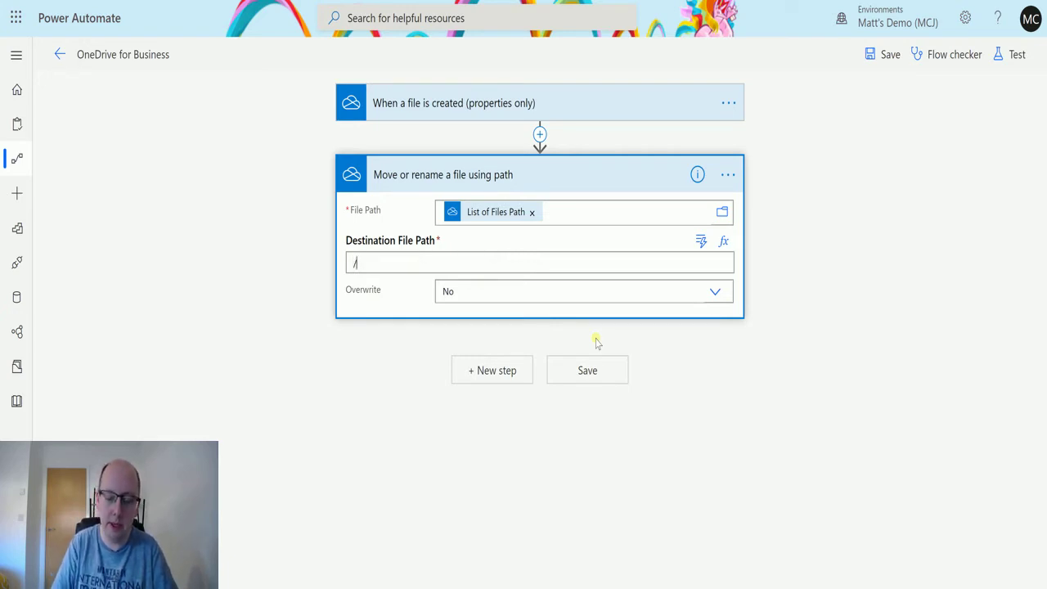
pyautogui.write('PowerAu')
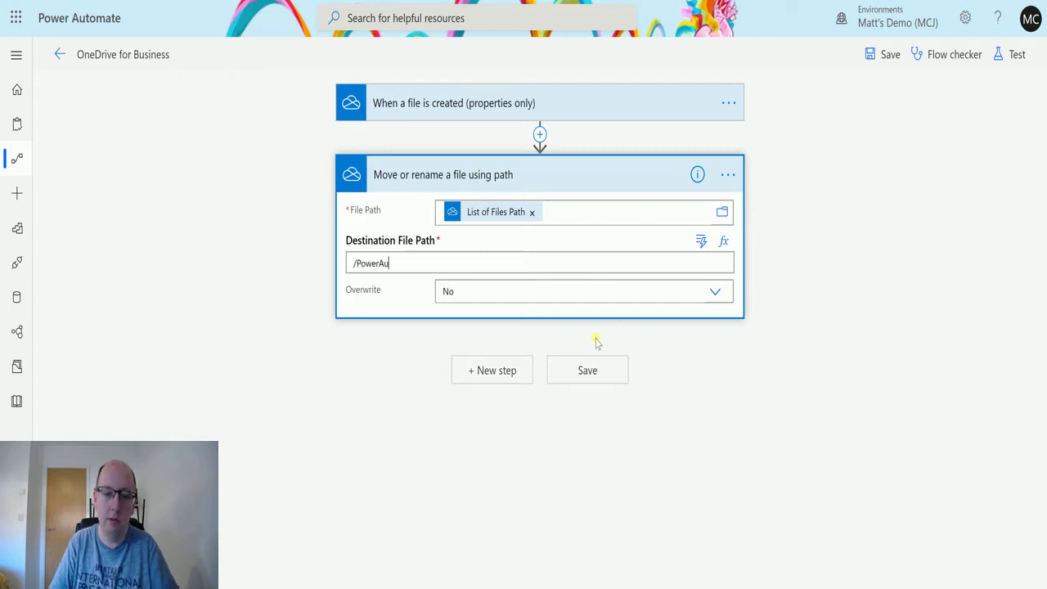
pyautogui.write('tomate/StopLooping/')
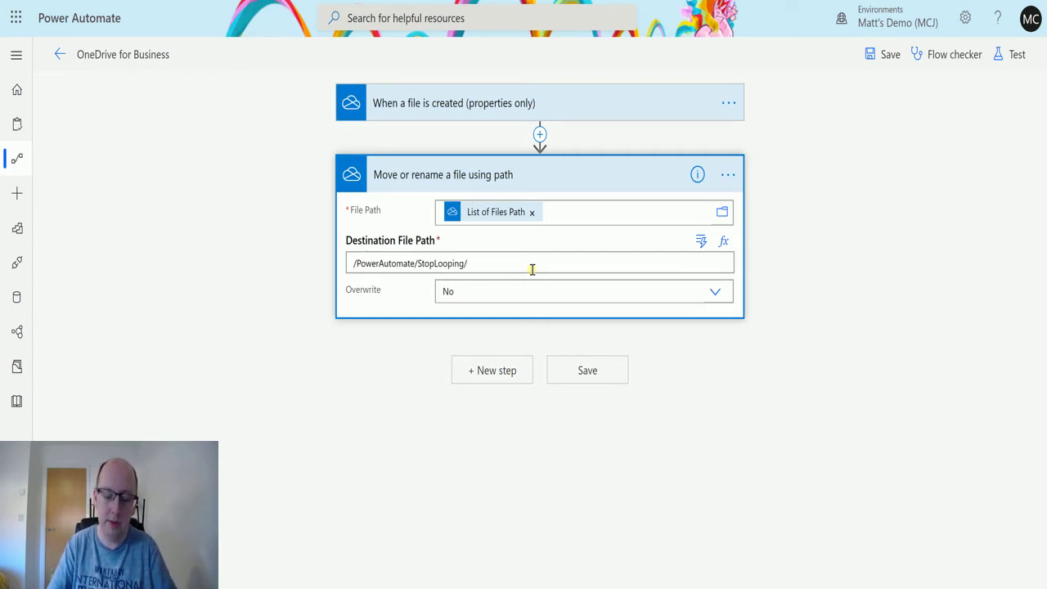
# Try SqueekyMouse.jpg as a fixed filename at the end of the destination path, and remove it again.
pyautogui.write('Squ')
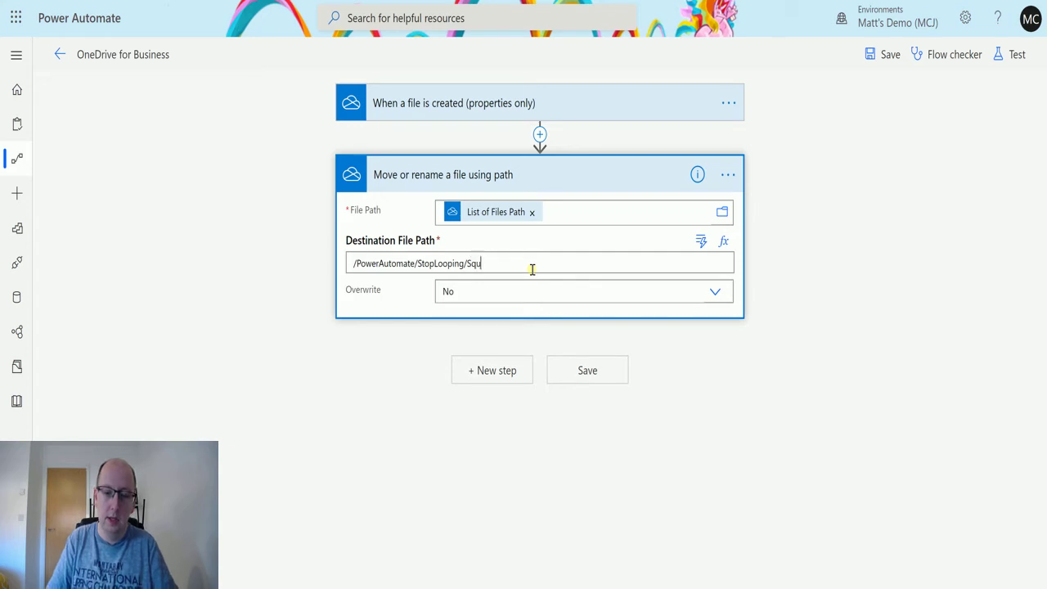
pyautogui.write('eekyMouse.')
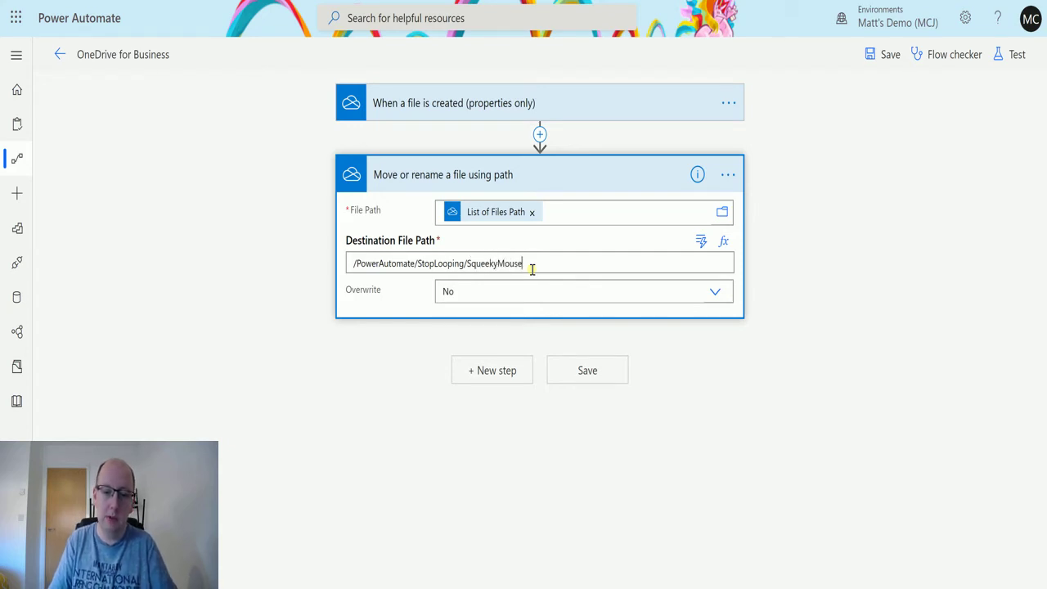
pyautogui.write('jpg')
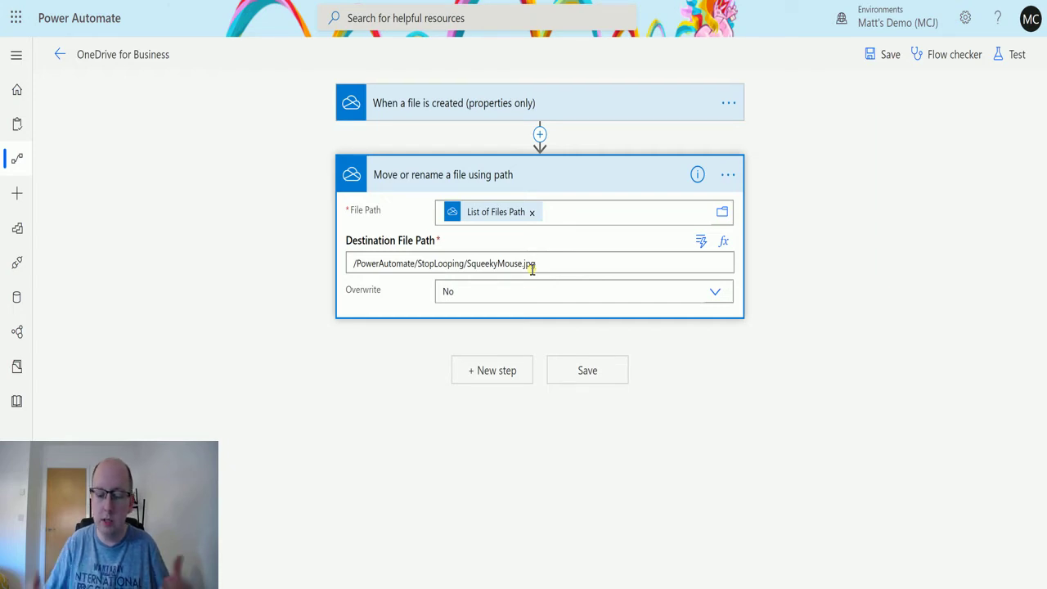
pyautogui.press('BackSpace')
pyautogui.press('BackSpace')
pyautogui.press('BackSpace')
pyautogui.press('BackSpace')
pyautogui.press('BackSpace')
pyautogui.press('BackSpace')
pyautogui.press('BackSpace')
pyautogui.press('BackSpace')
pyautogui.press('BackSpace')
pyautogui.press('BackSpace')
pyautogui.press('BackSpace')
pyautogui.press('BackSpace')
pyautogui.press('BackSpace')
pyautogui.press('BackSpace')
pyautogui.press('BackSpace')
pyautogui.press('BackSpace')
pyautogui.press('BackSpace')
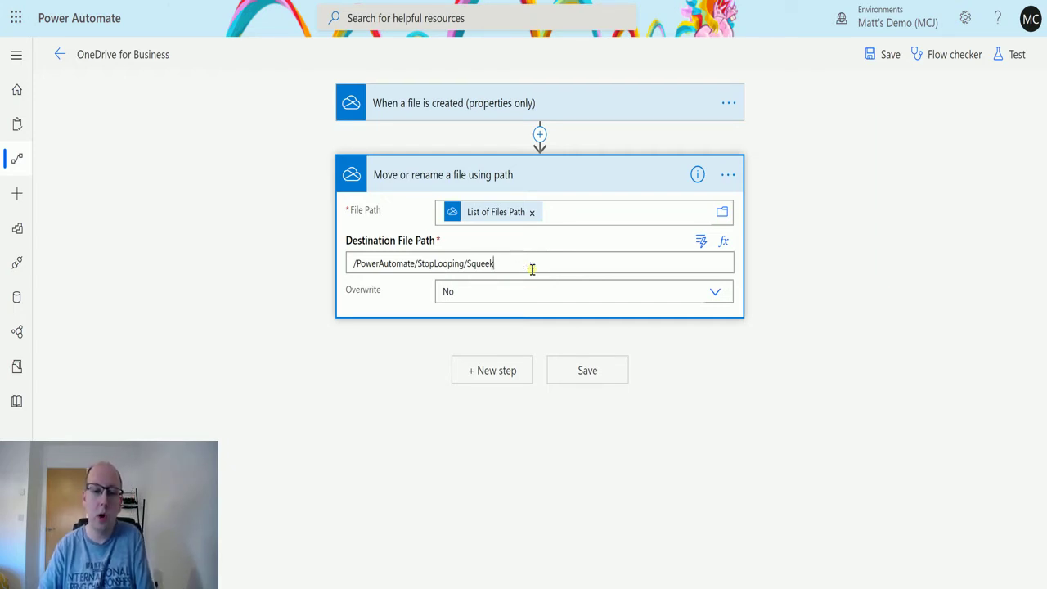
pyautogui.write('/')
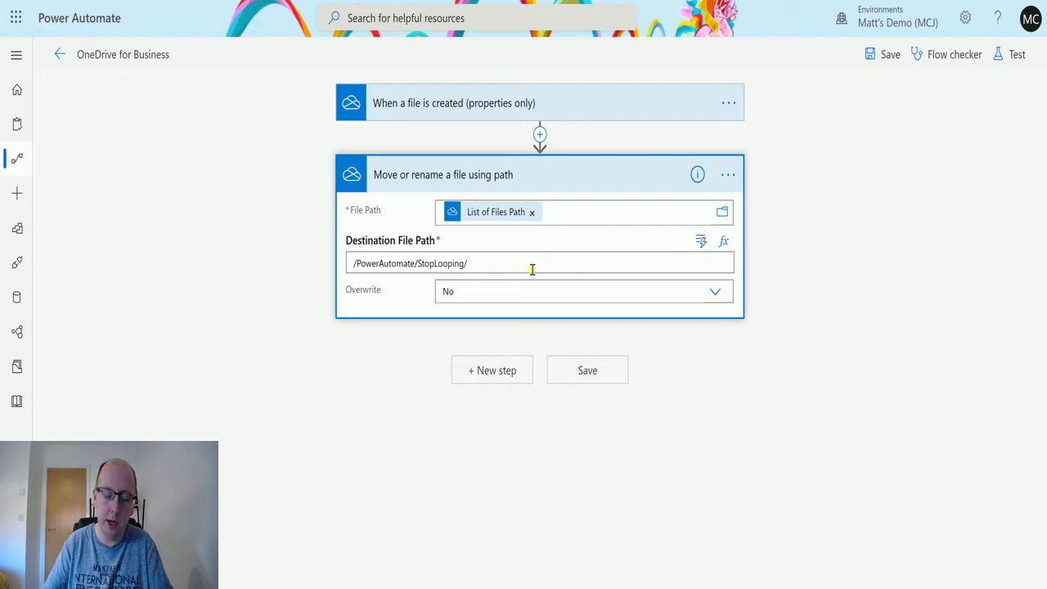
# Append the dynamic value List of Files Name to the destination path and set Overwrite to Yes.
pyautogui.click(531, 269)
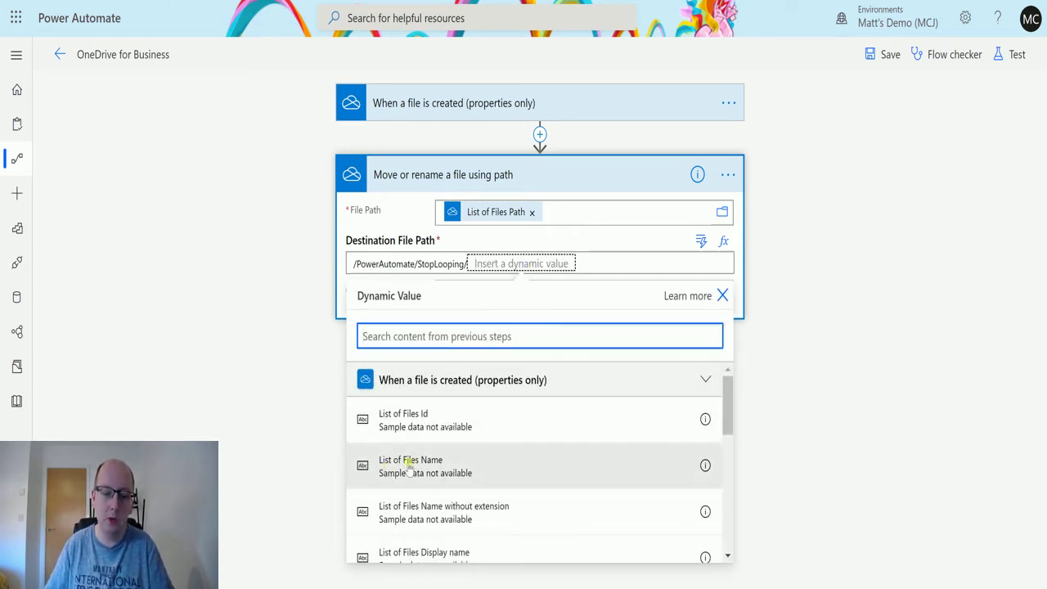
pyautogui.click(462, 470)
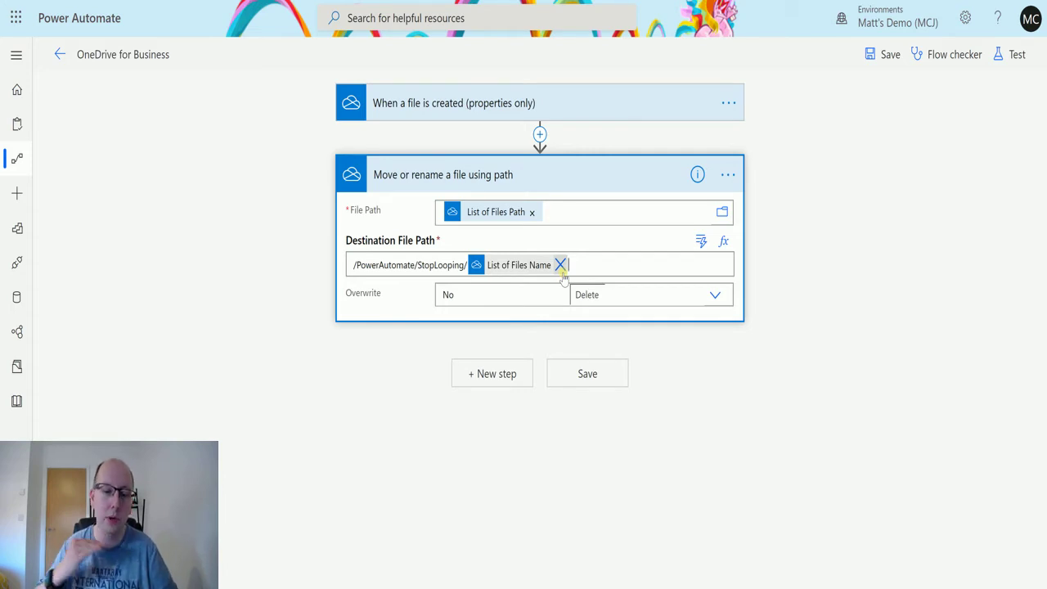
pyautogui.click(723, 296)
pyautogui.click(639, 336)
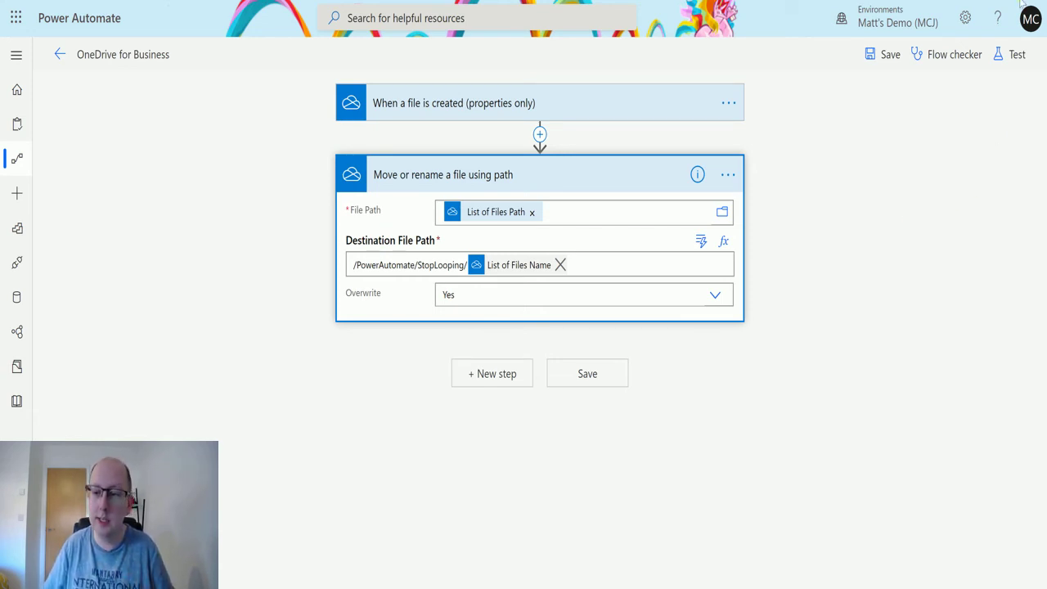
# Save the flow and start a test with the option "I'll perform the trigger action".
pyautogui.click(1014, 54)
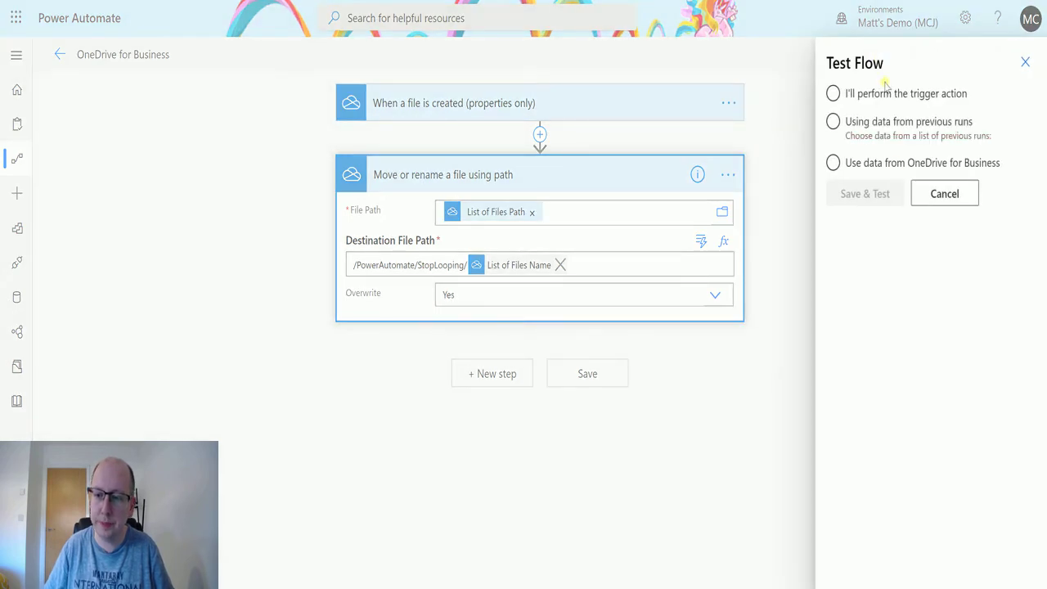
pyautogui.click(886, 93)
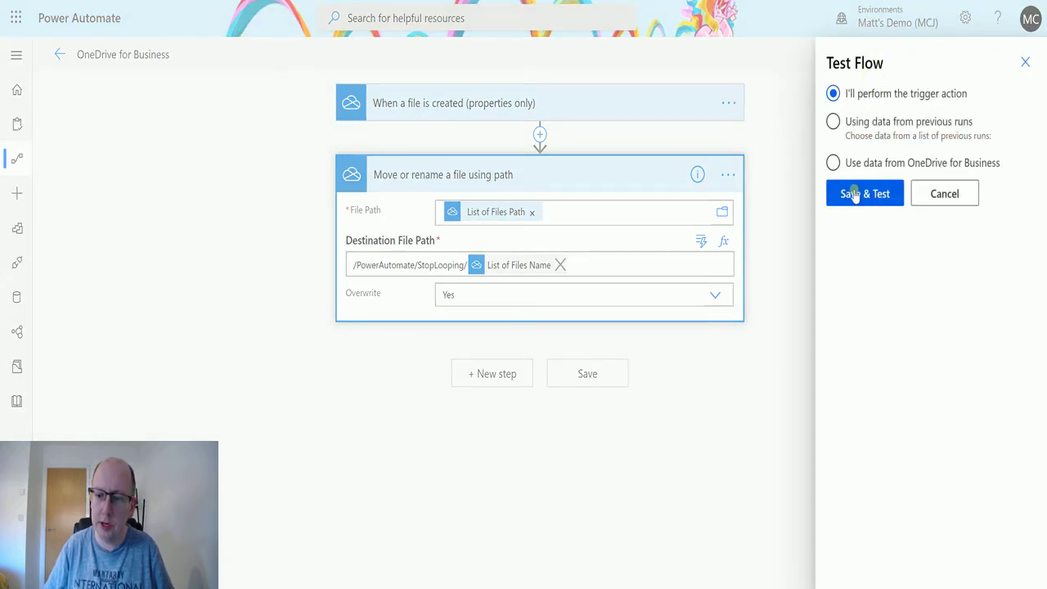
pyautogui.click(855, 195)
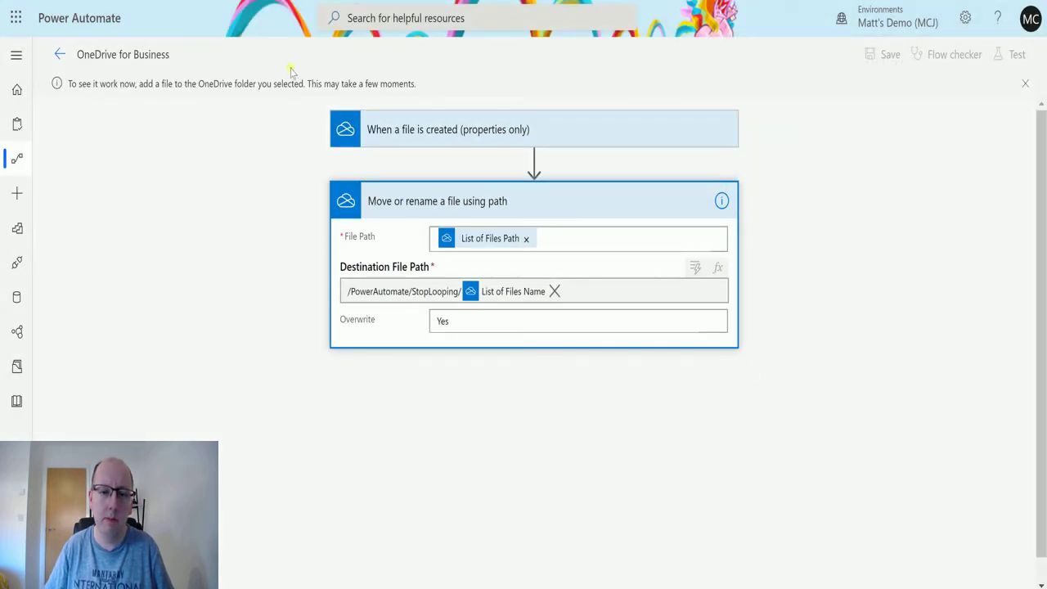
# Switch to OneDrive, upload Hedgehog.jpg to the PowerAutomate folder, and return to the flow test in Power Automate.
pyautogui.hotkey('ctrl', 'Tab')
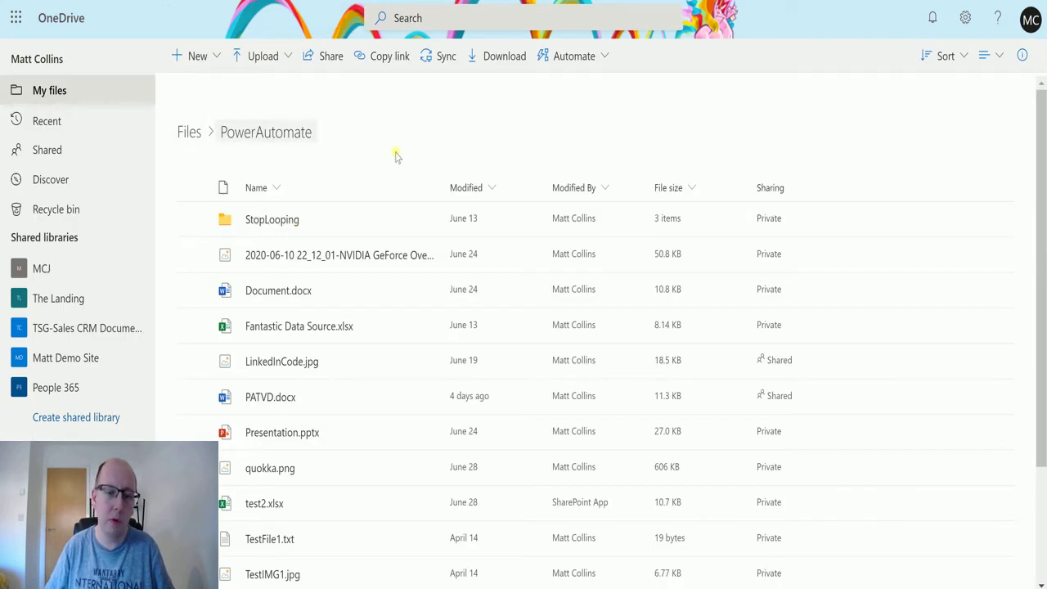
pyautogui.click(281, 61)
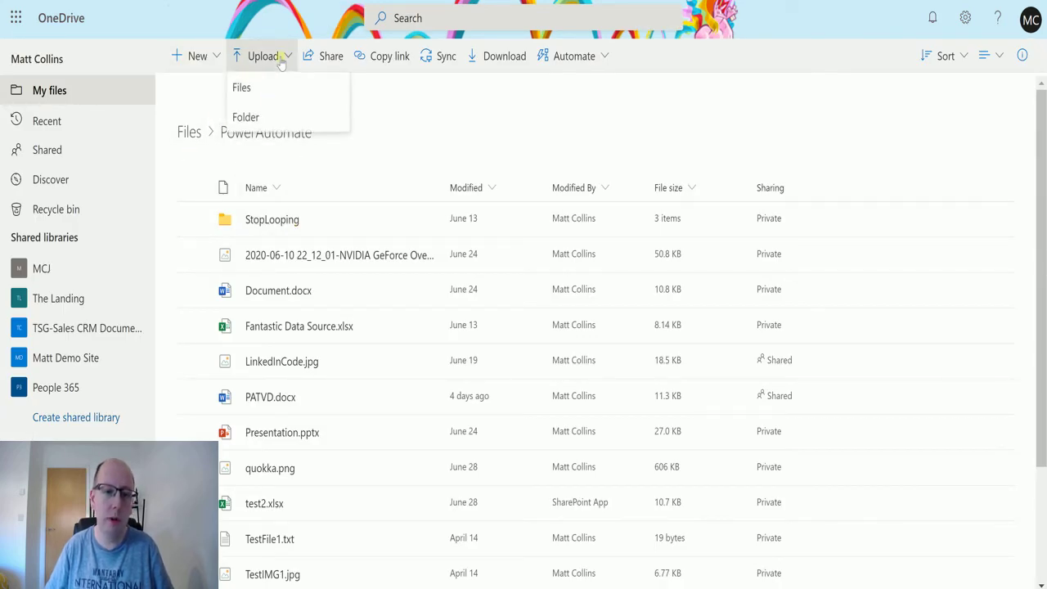
pyautogui.click(281, 86)
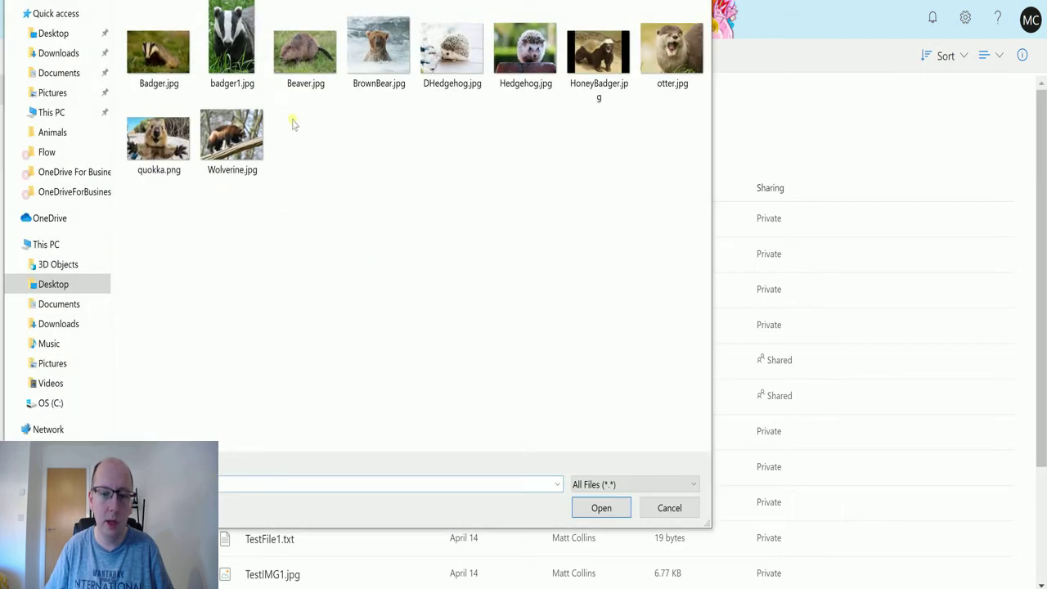
pyautogui.click(524, 67)
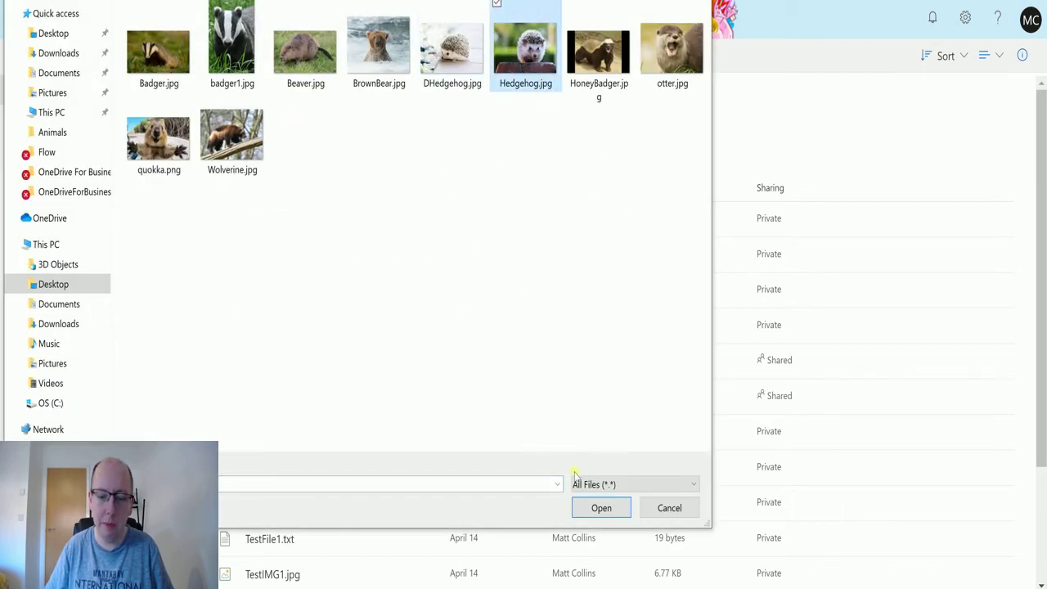
pyautogui.click(597, 507)
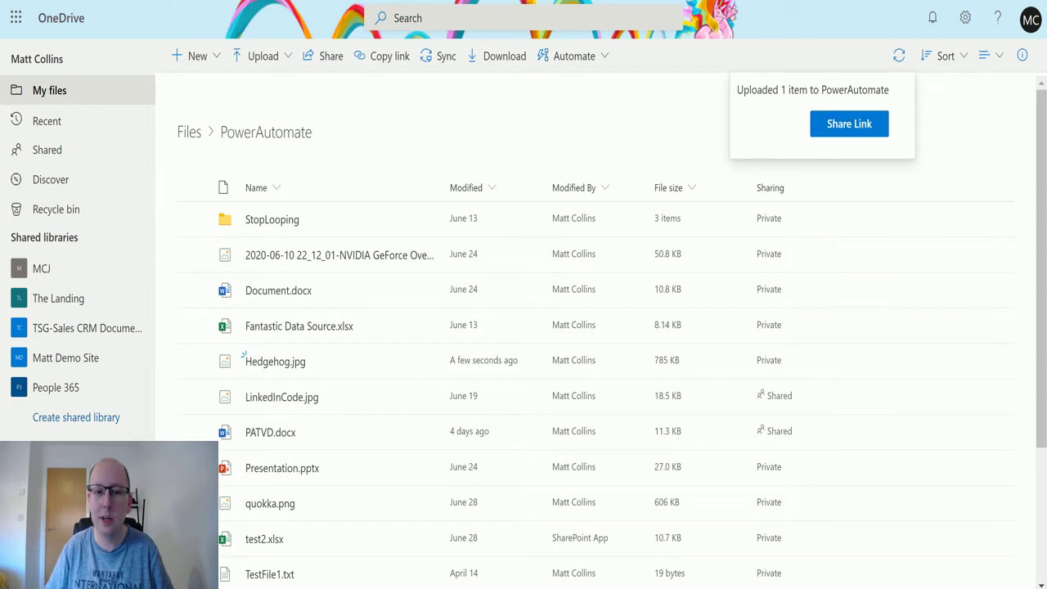
pyautogui.hotkey('alt', 'Tab')
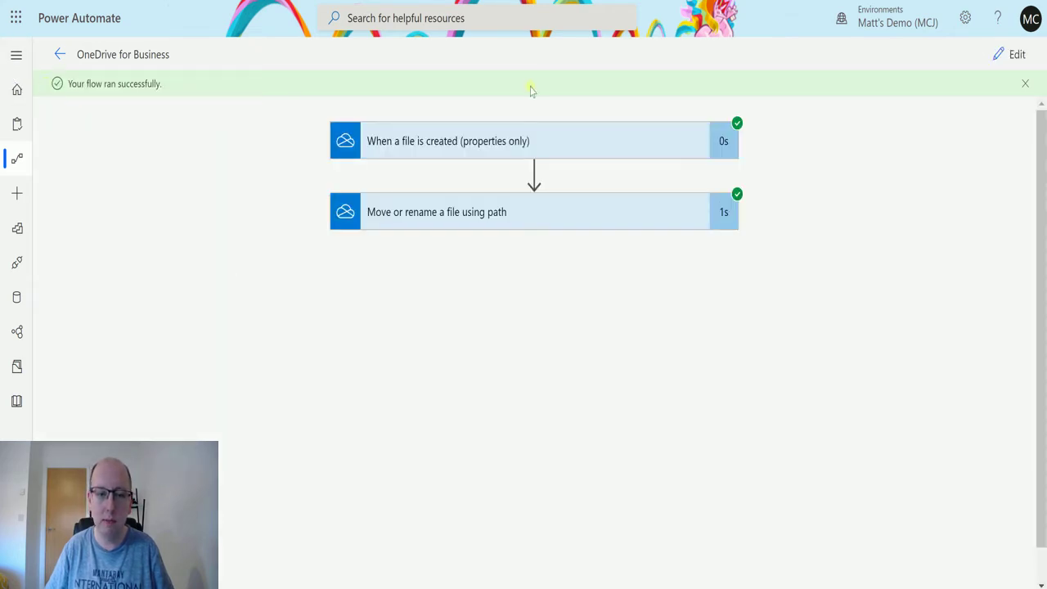
# Examine the inputs and outputs of the "Move or rename a file using path" action in the latest run, reopening it from the run history.
pyautogui.click(509, 215)
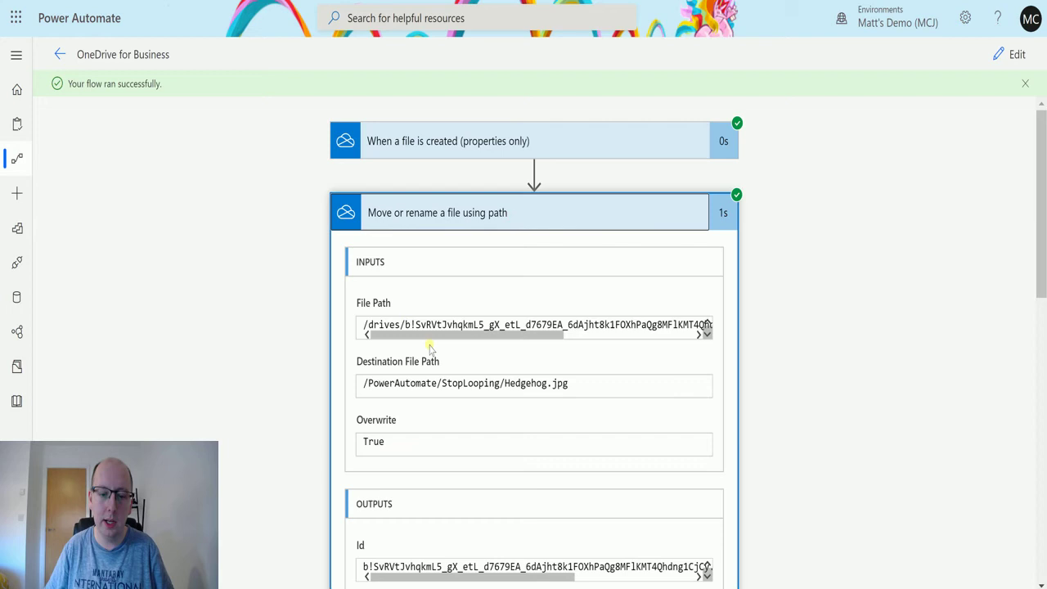
pyautogui.scroll(-1, 480, 364)
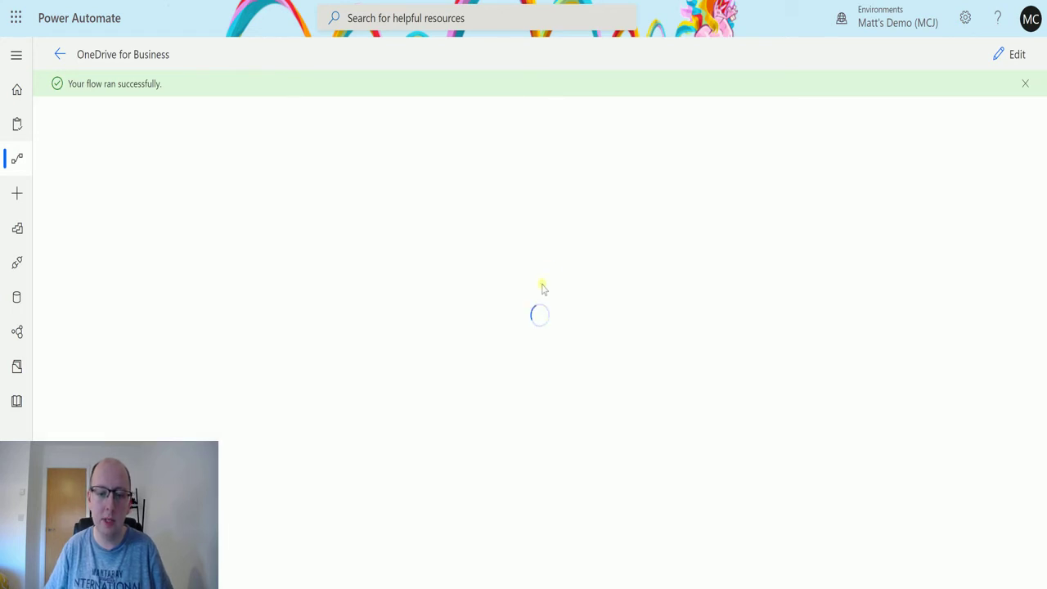
pyautogui.click(59, 54)
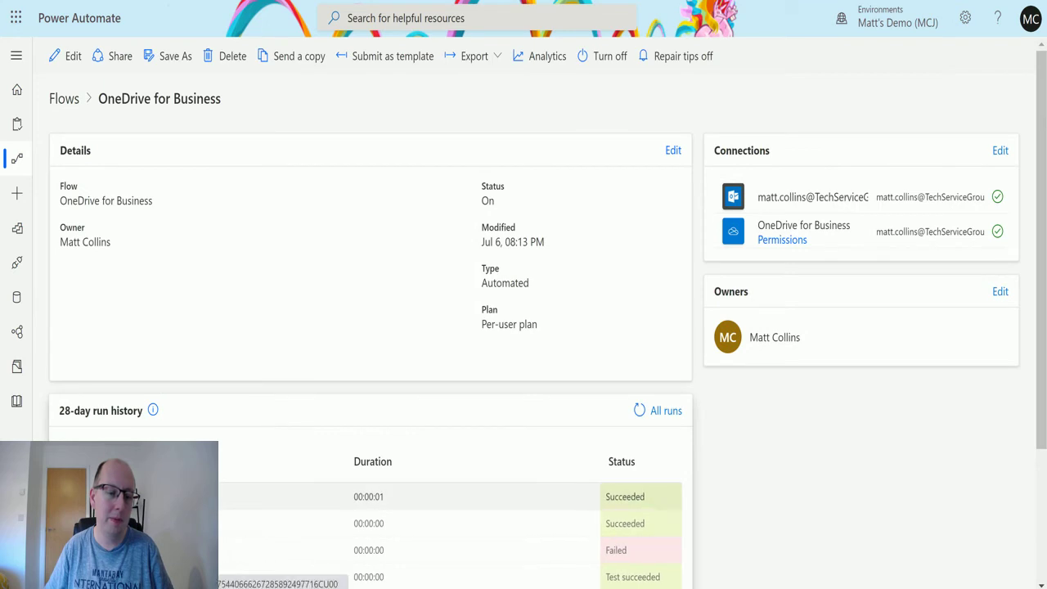
pyautogui.click(148, 496)
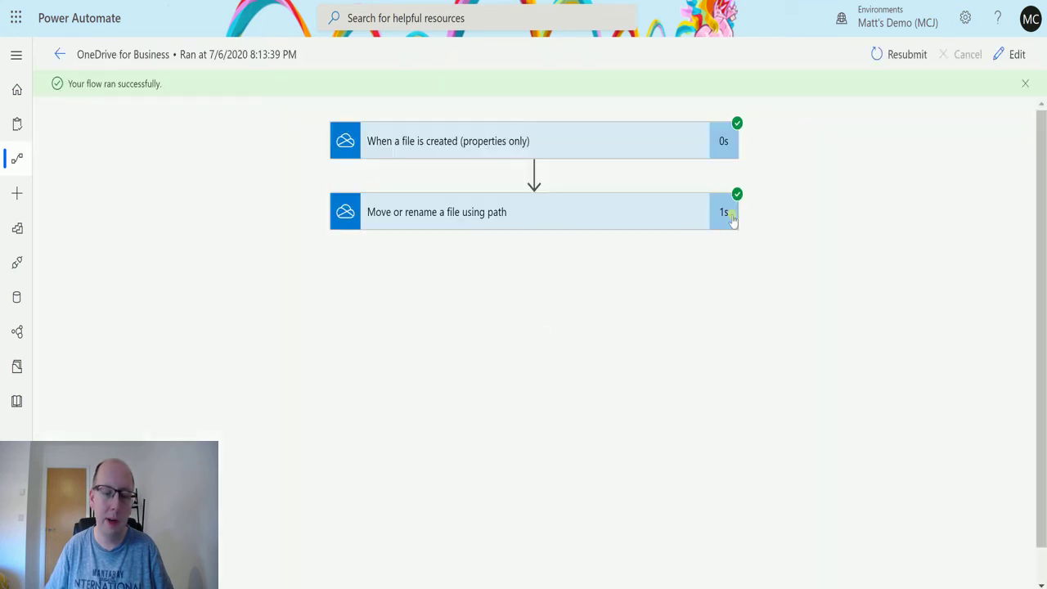
pyautogui.click(607, 222)
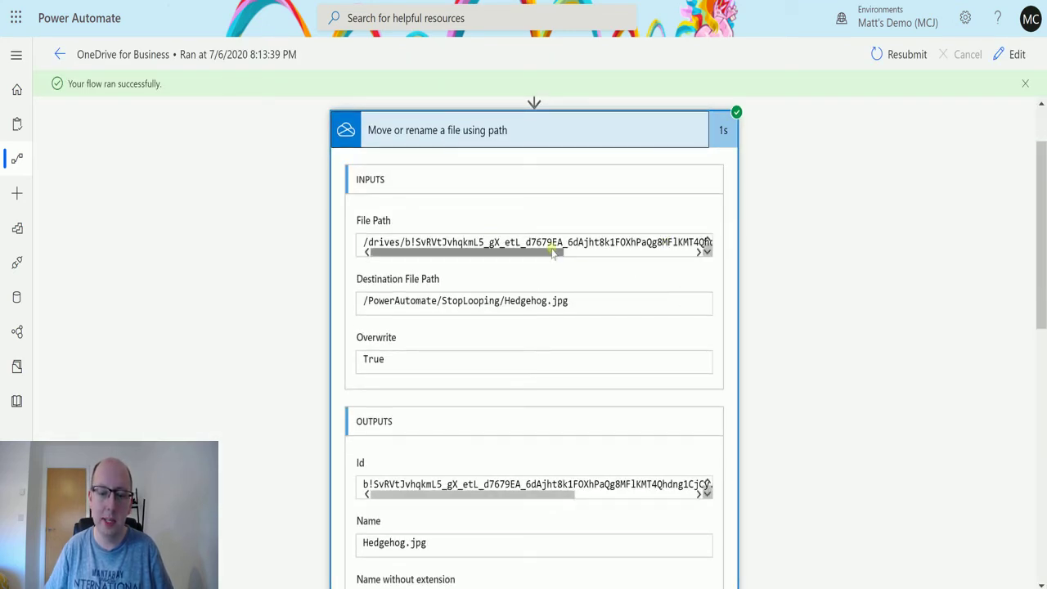
pyautogui.moveTo(400, 242); pyautogui.dragTo(551, 274)
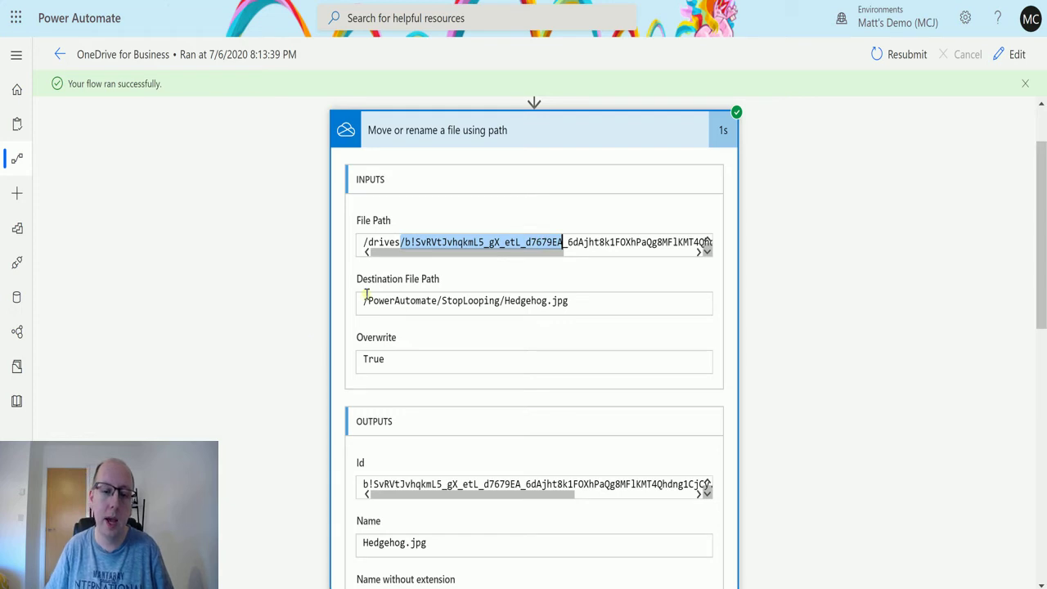
pyautogui.scroll(-2, 482, 346)
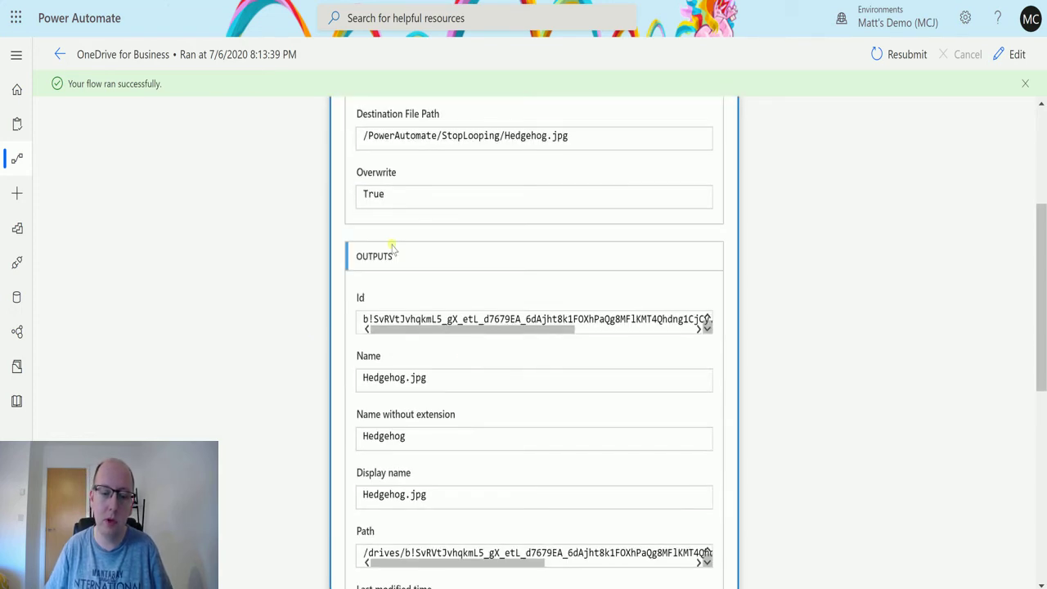
pyautogui.scroll(1, 392, 202)
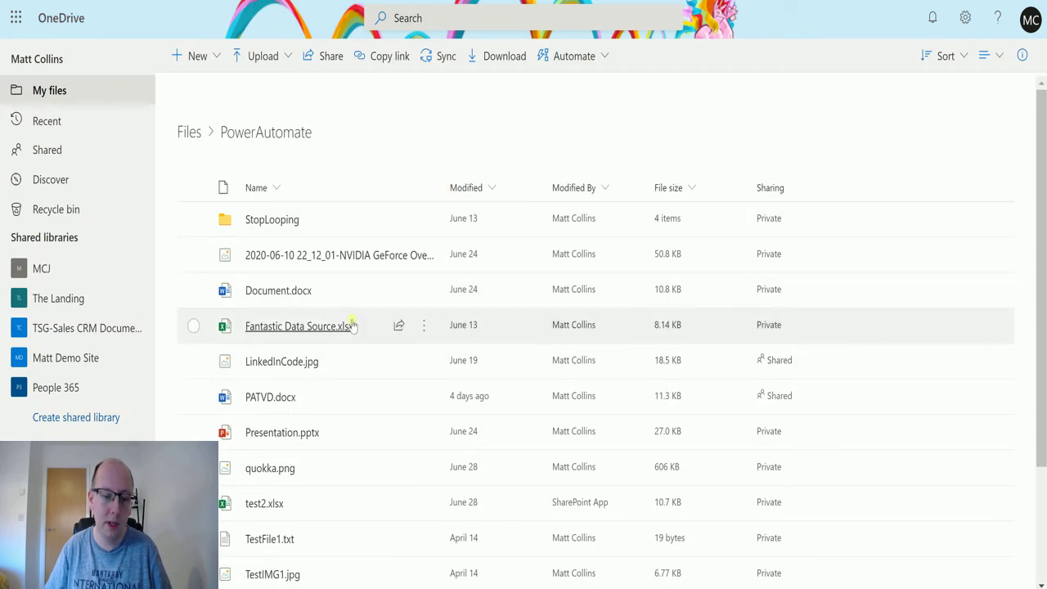
# Switch to OneDrive, open the StopLooping folder and preview Hedgehog.jpg, closing the preview again.
pyautogui.scroll(-2, 358, 346)
pyautogui.scroll(2, 350, 352)
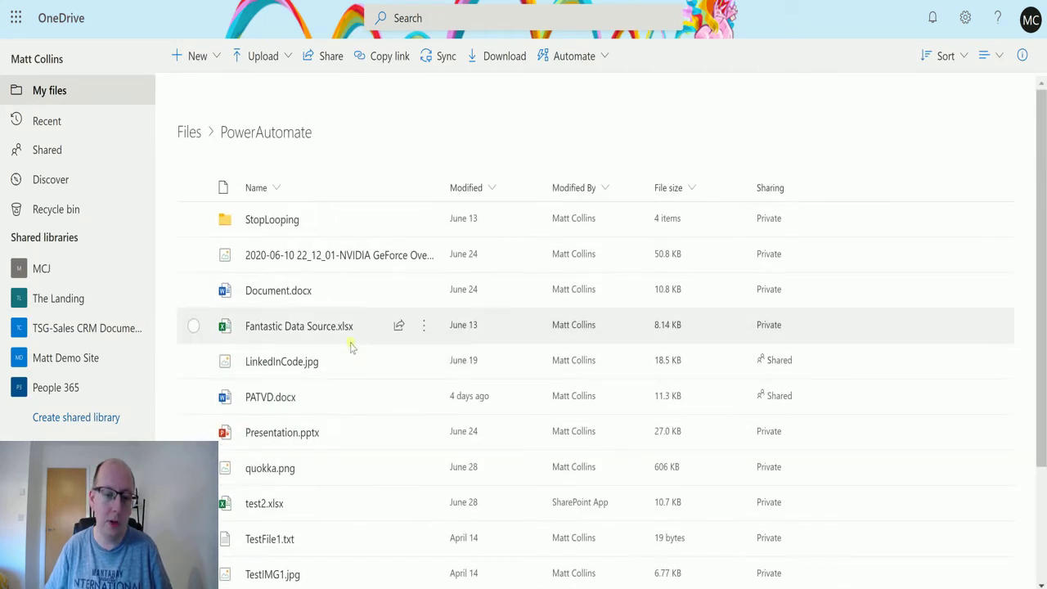
pyautogui.click(280, 220)
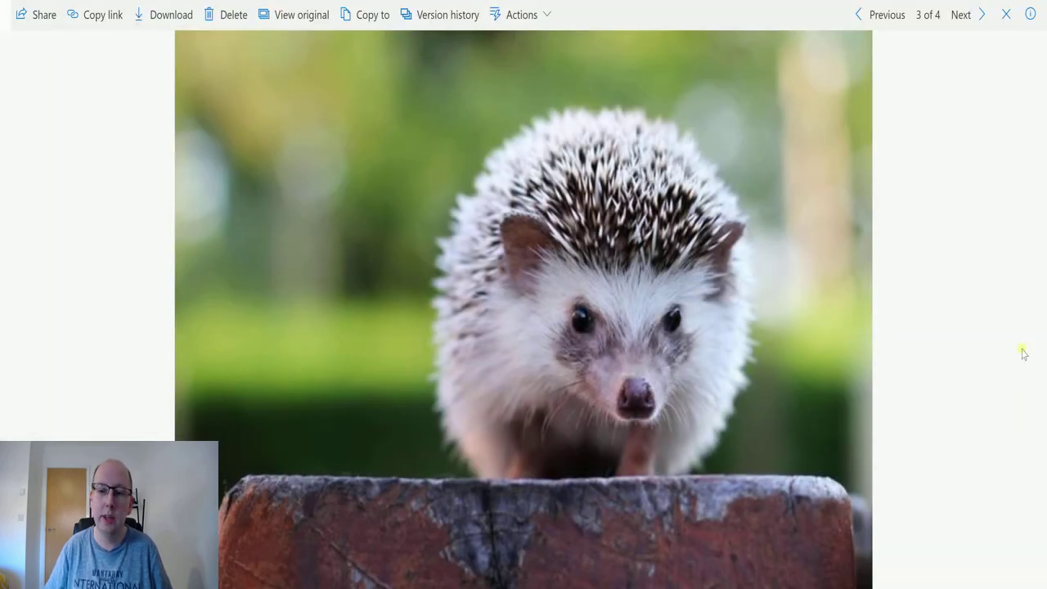
pyautogui.click(1005, 22)
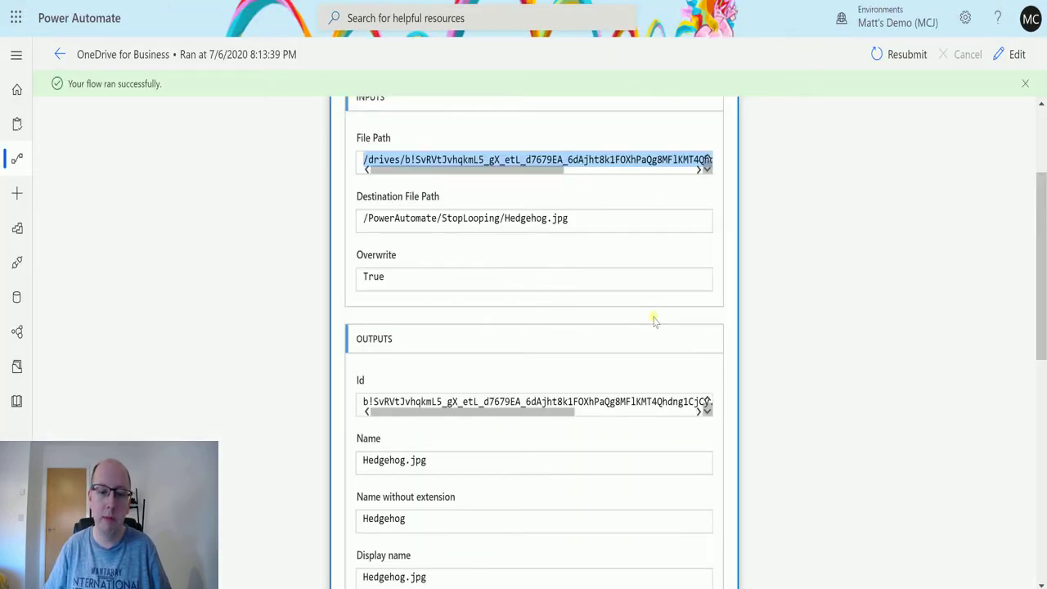
# Edit the flow in Power Automate and replace List of Files Name in the destination path with SqueekyMouse.jpg.
pyautogui.click(1023, 54)
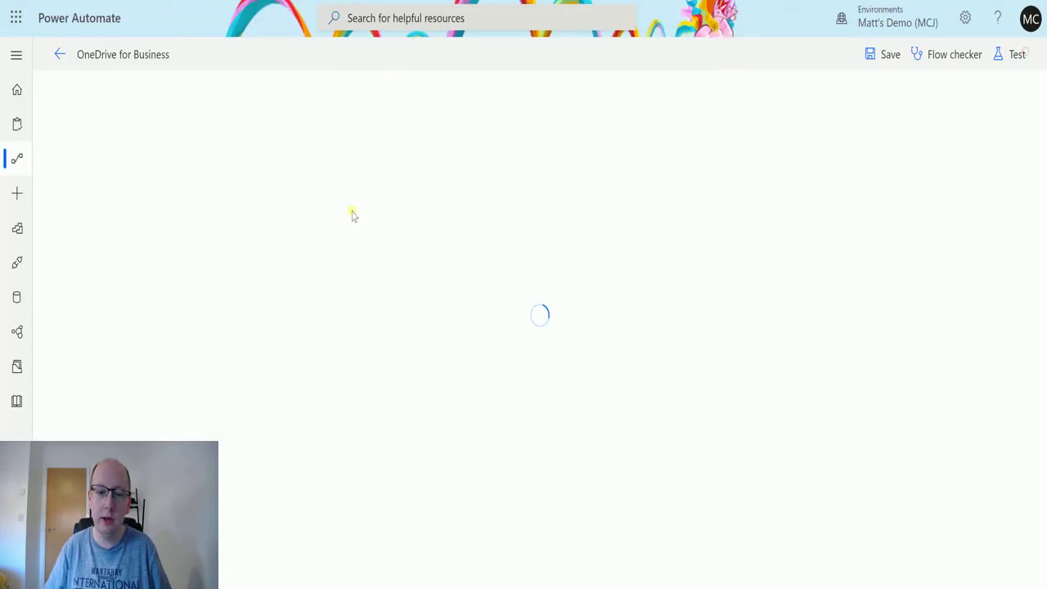
pyautogui.click(538, 177)
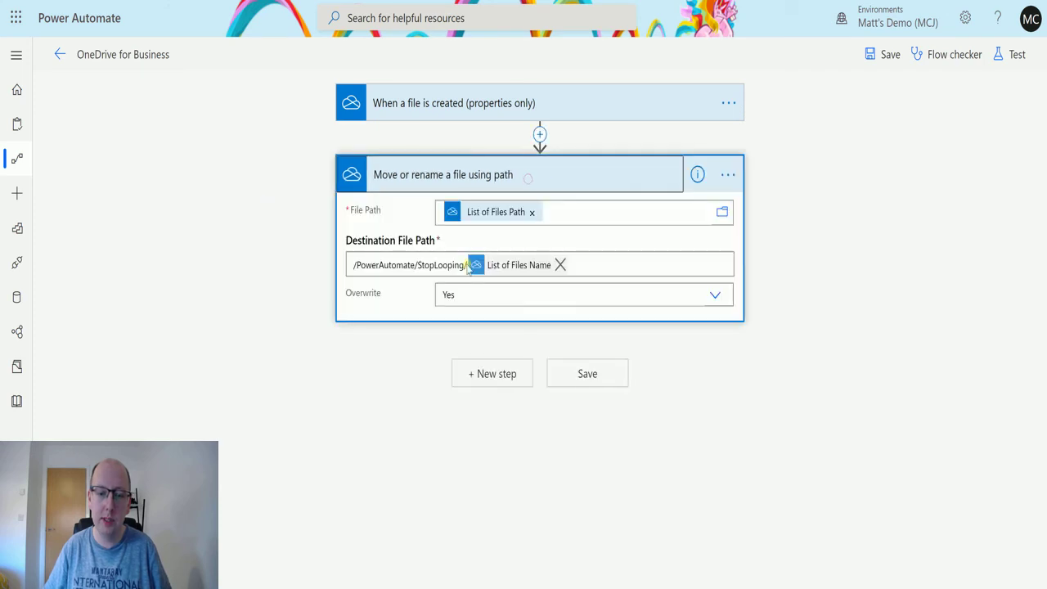
pyautogui.click(559, 265)
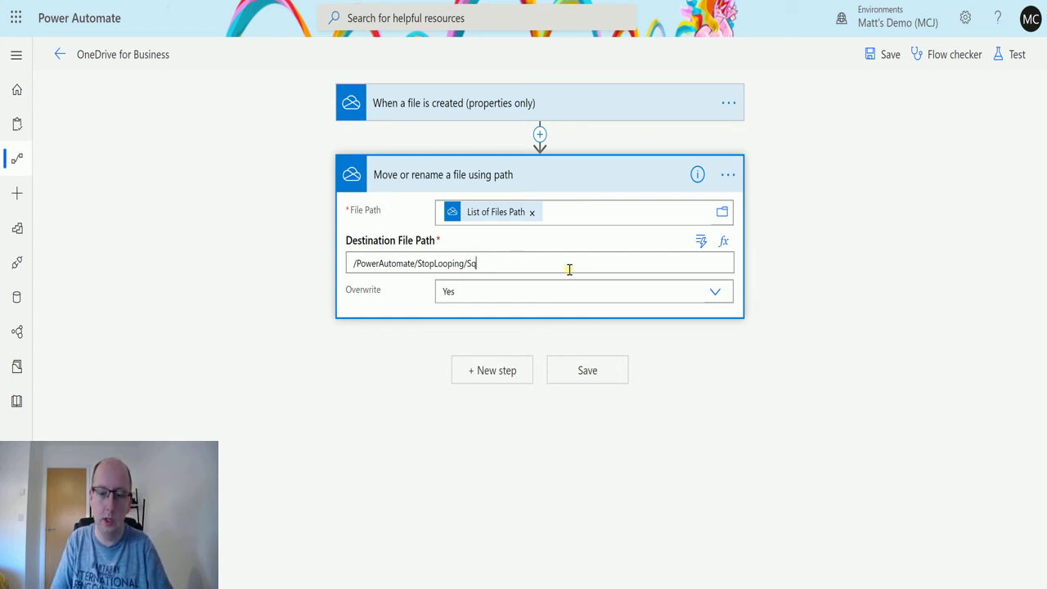
pyautogui.write('SqueekyMouse')
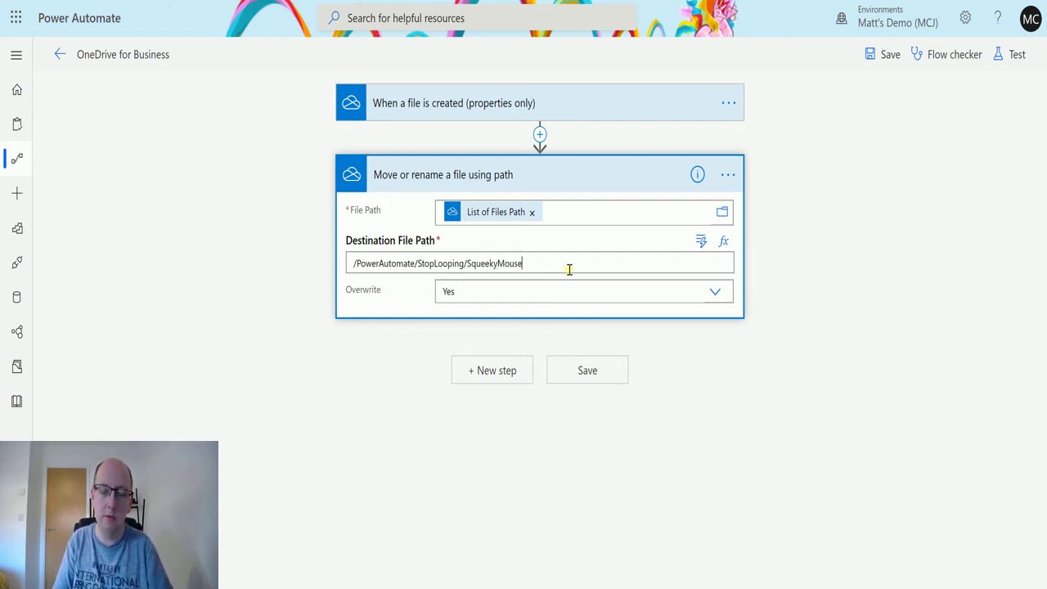
pyautogui.write('.jpg')
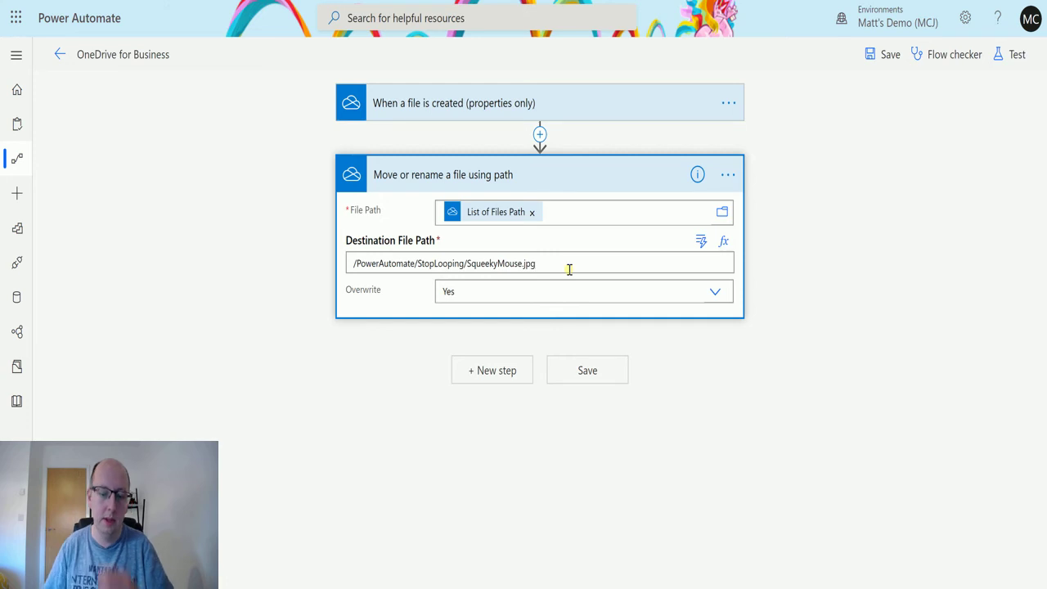
# Save the flow and start another test with the option "I'll perform the trigger action".
pyautogui.click(1017, 54)
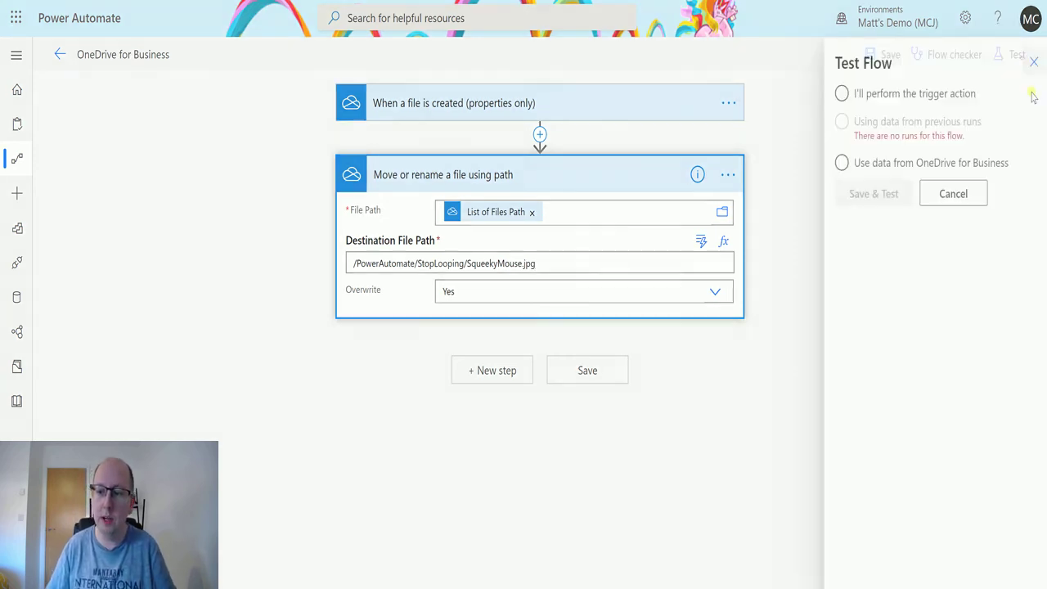
pyautogui.click(856, 93)
pyautogui.click(858, 188)
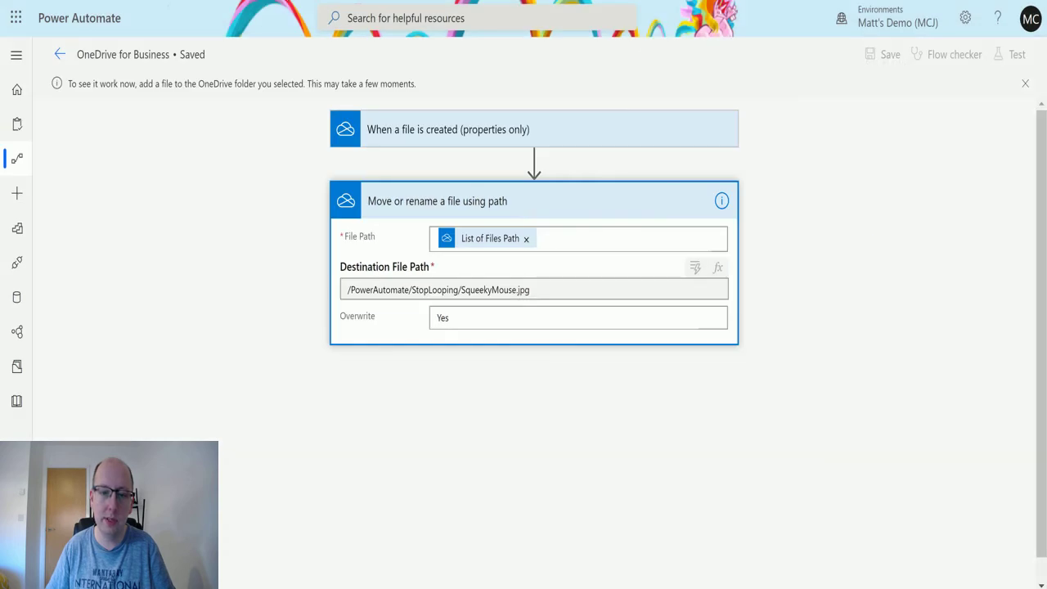
# Switch to OneDrive and upload DHedgehog.jpg to the PowerAutomate folder.
pyautogui.hotkey('alt', 'Tab')
pyautogui.click(278, 133)
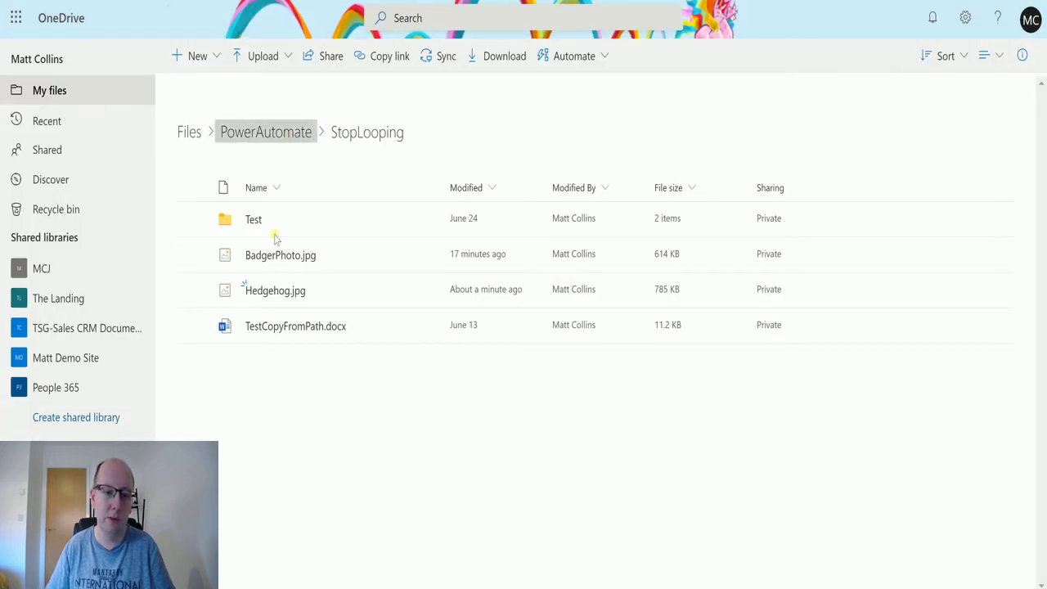
pyautogui.click(260, 57)
pyautogui.click(269, 90)
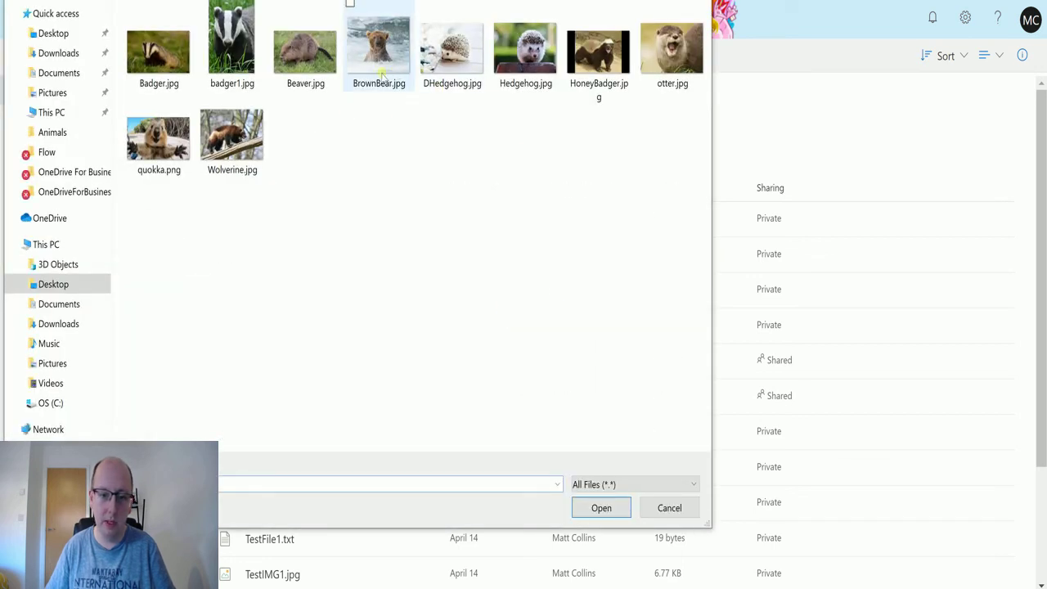
pyautogui.click(465, 82)
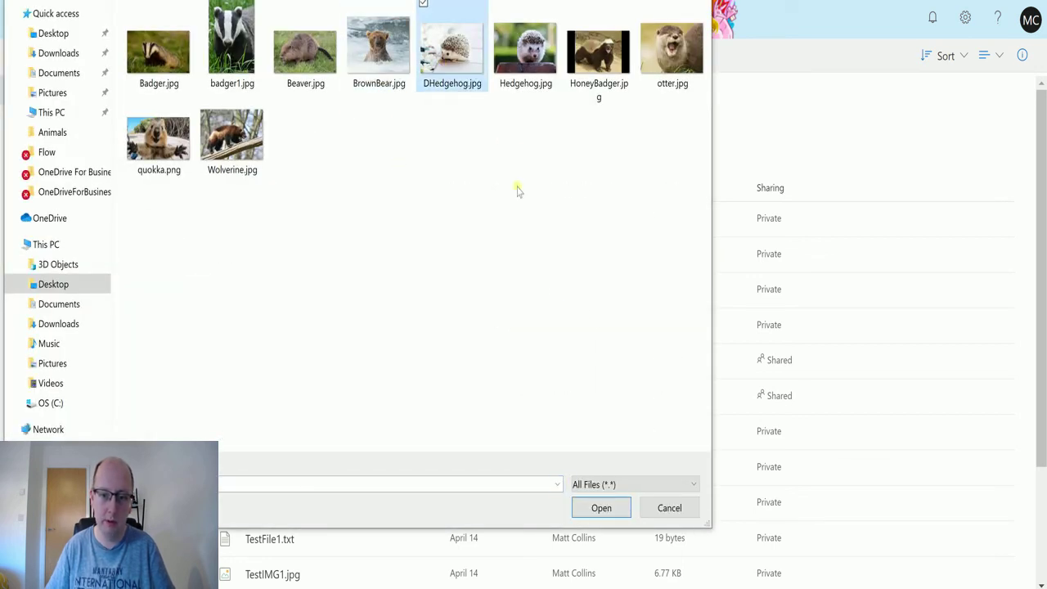
pyautogui.click(601, 507)
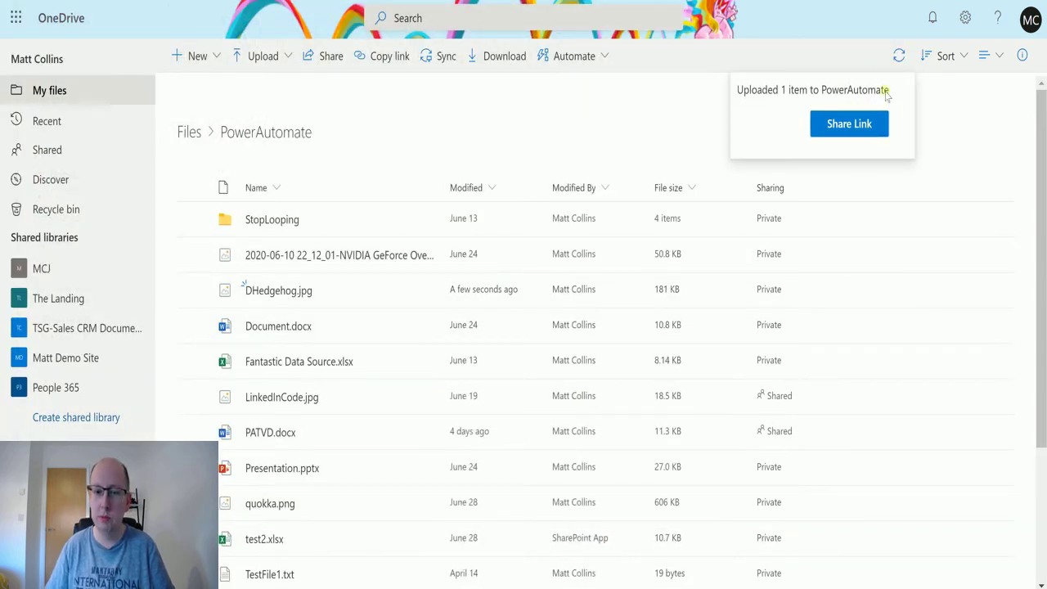
# Return to Power Automate, inspect the move action's inputs and error details in the test run, and go back to the flow's overview.
pyautogui.hotkey('alt', 'Tab')
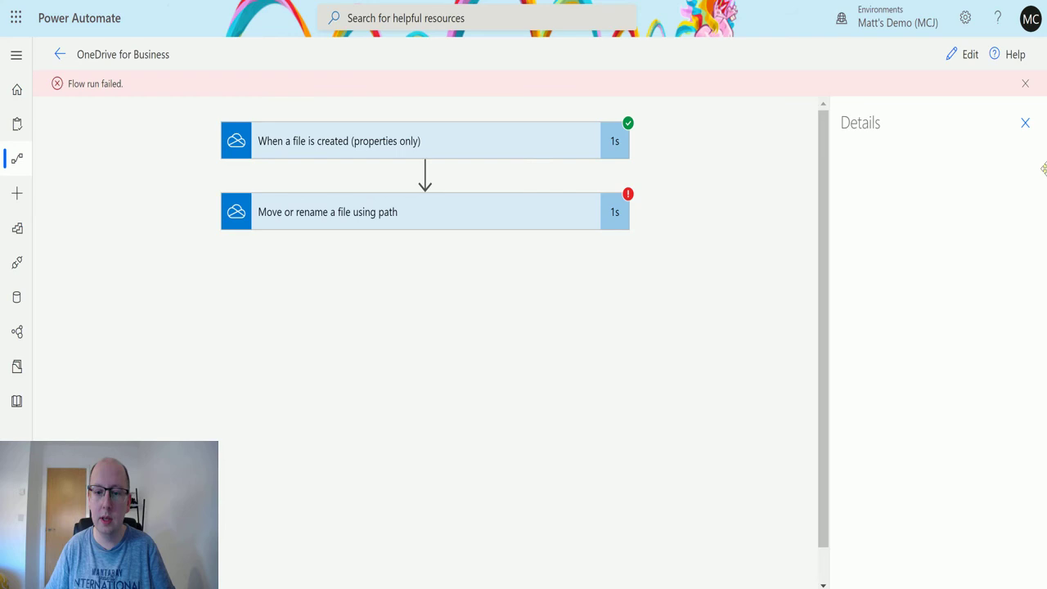
pyautogui.click(589, 212)
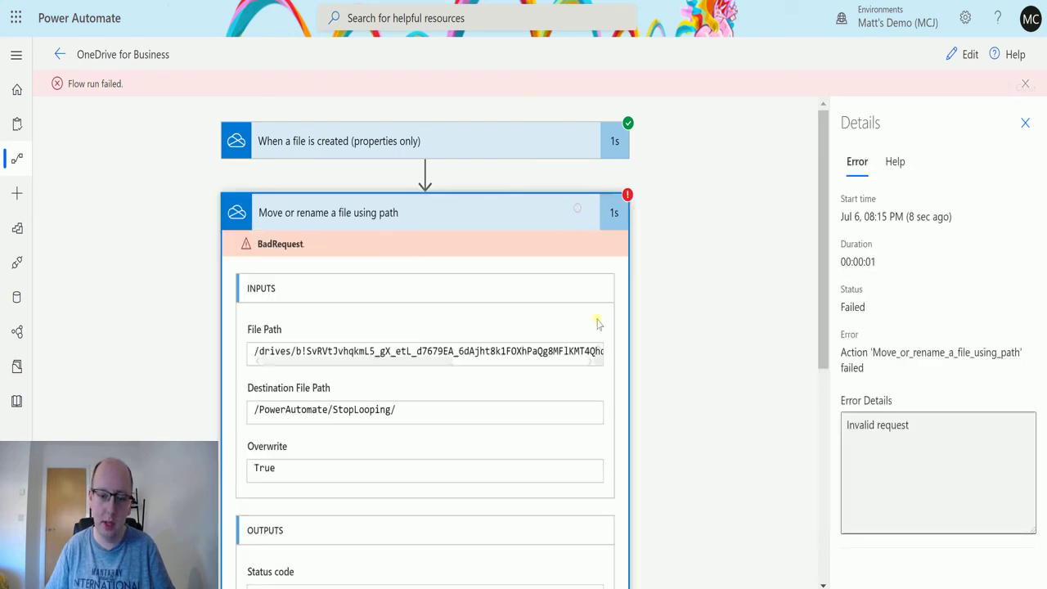
pyautogui.click(964, 54)
pyautogui.click(63, 70)
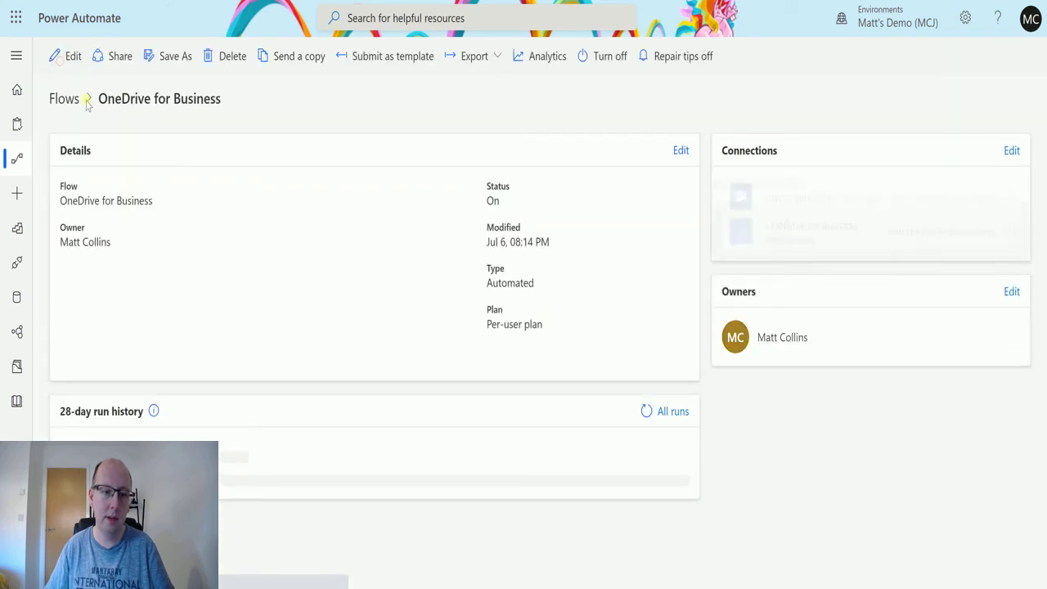
# Reopen the flow for editing, set the move action's destination path to /PowerAutomate/StopLooping/squeekyMouse.jpg, and save the flow.
pyautogui.click(73, 59)
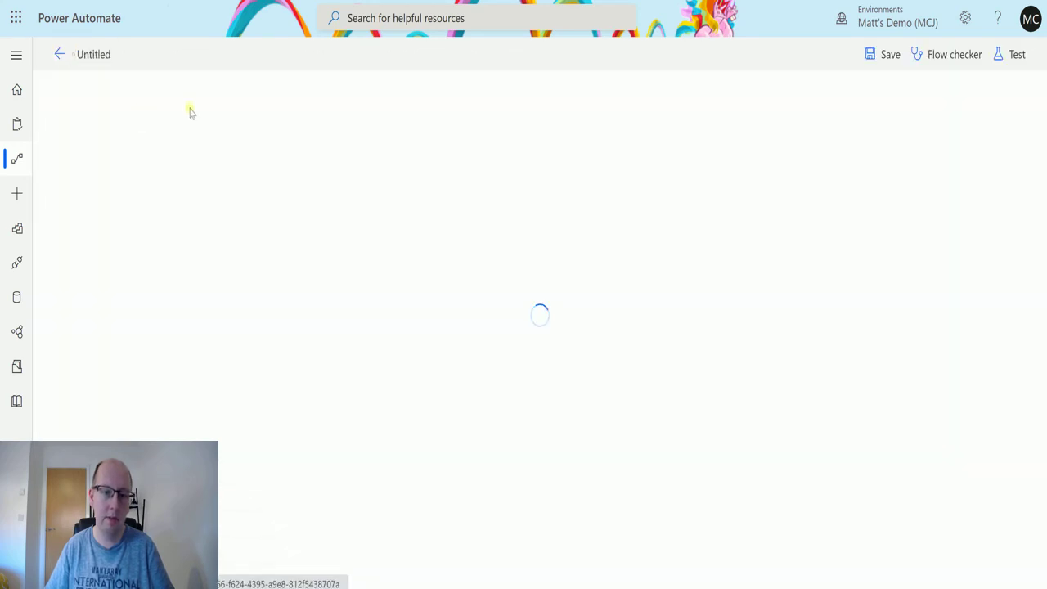
pyautogui.click(522, 171)
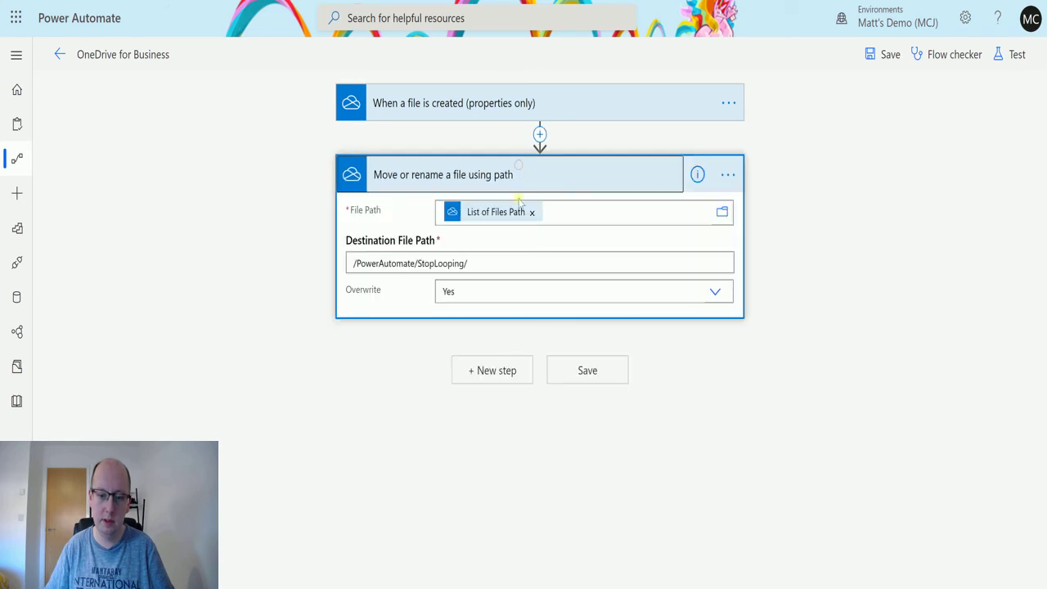
pyautogui.click(499, 263)
pyautogui.write('sq')
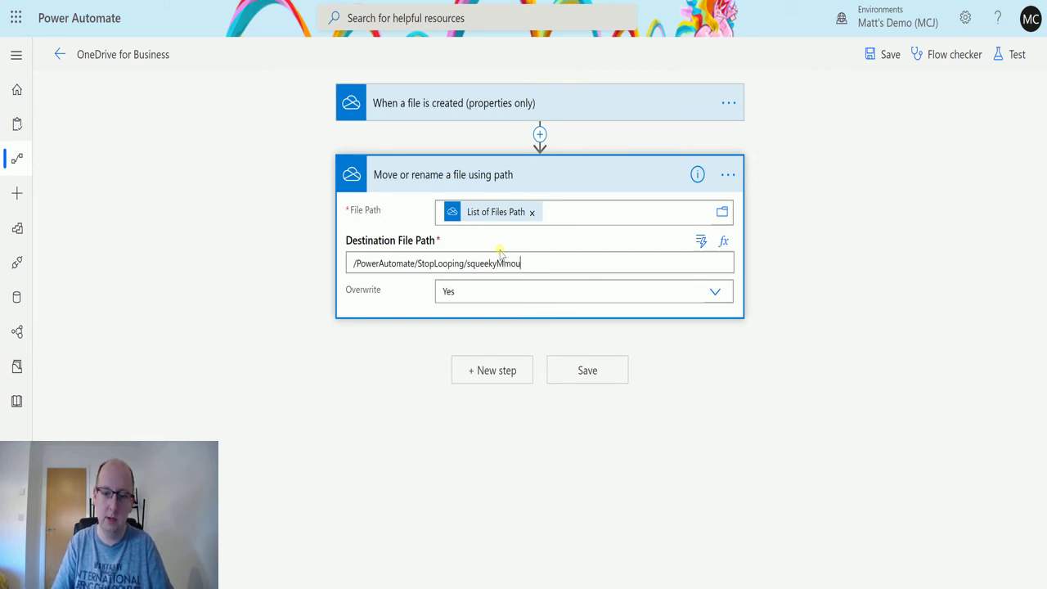
pyautogui.write('ueekyMouse.jp')
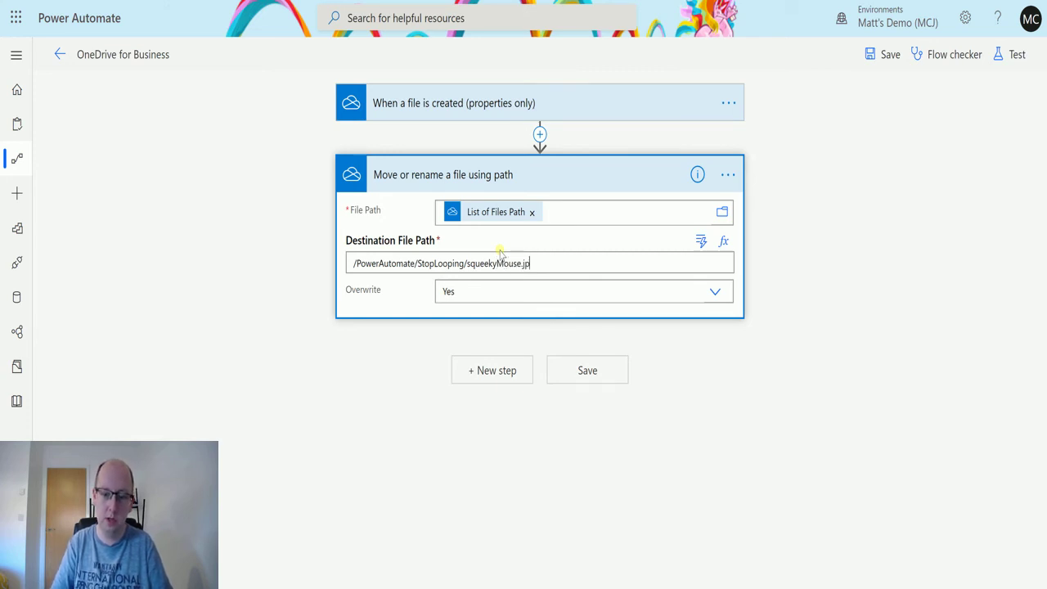
pyautogui.write('g')
pyautogui.click(882, 177)
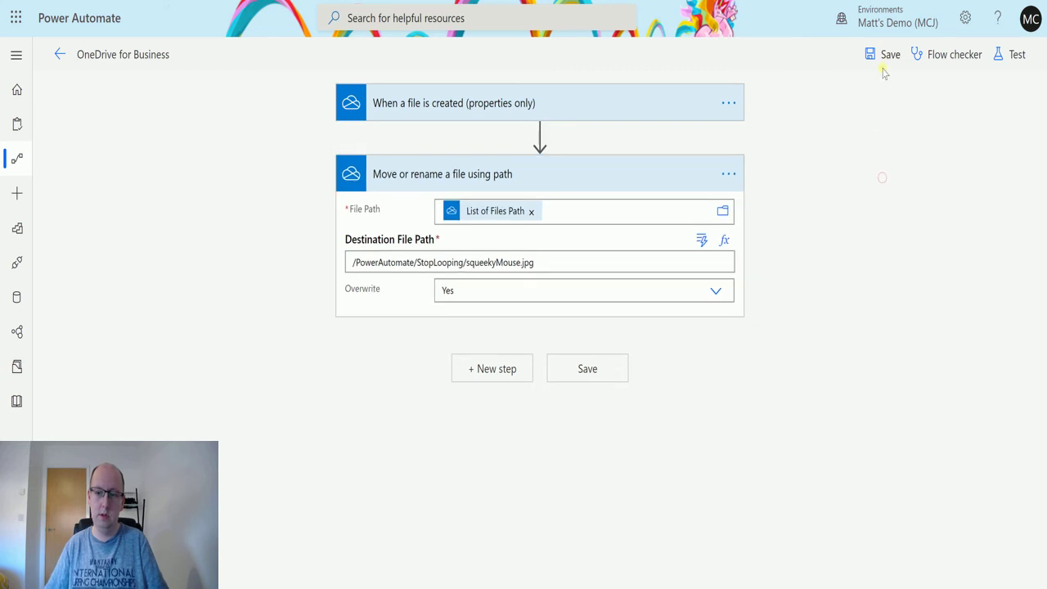
pyautogui.click(884, 56)
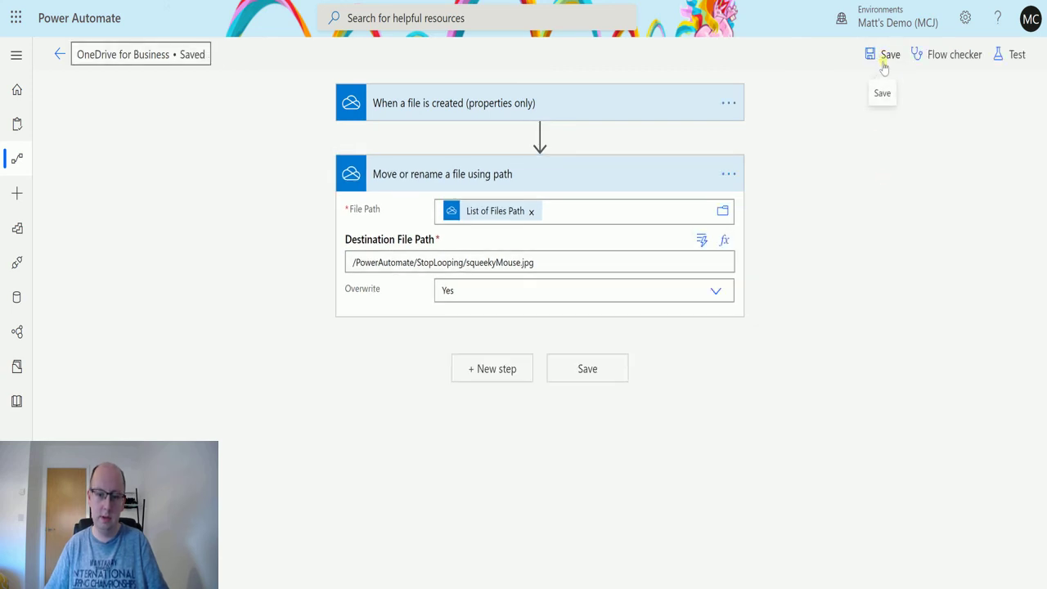
# Test the flow using data from the most recent failed run and open the move action's run details.
pyautogui.click(1017, 54)
pyautogui.click(833, 121)
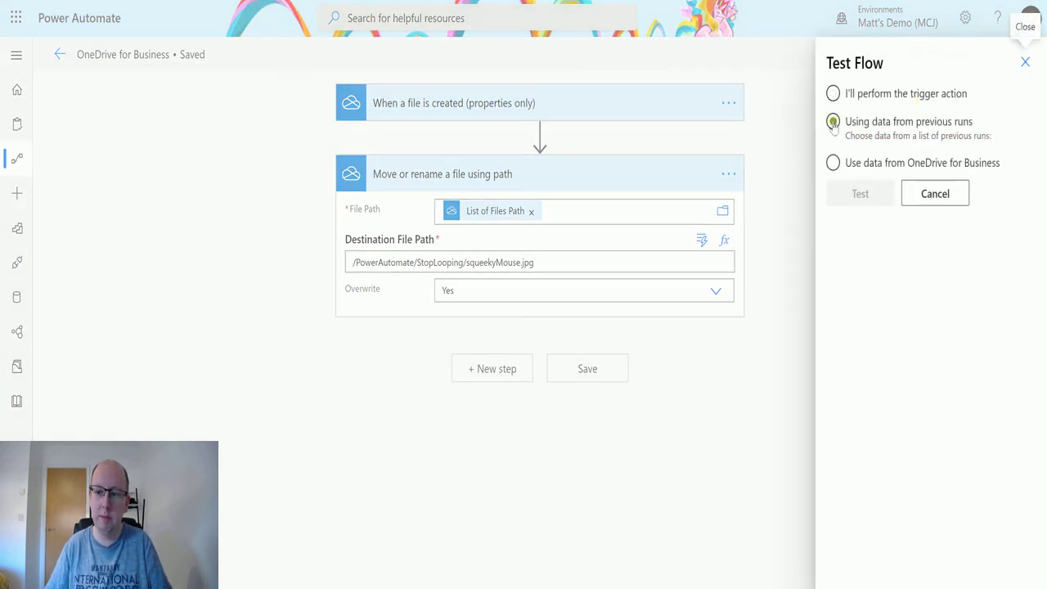
pyautogui.click(838, 165)
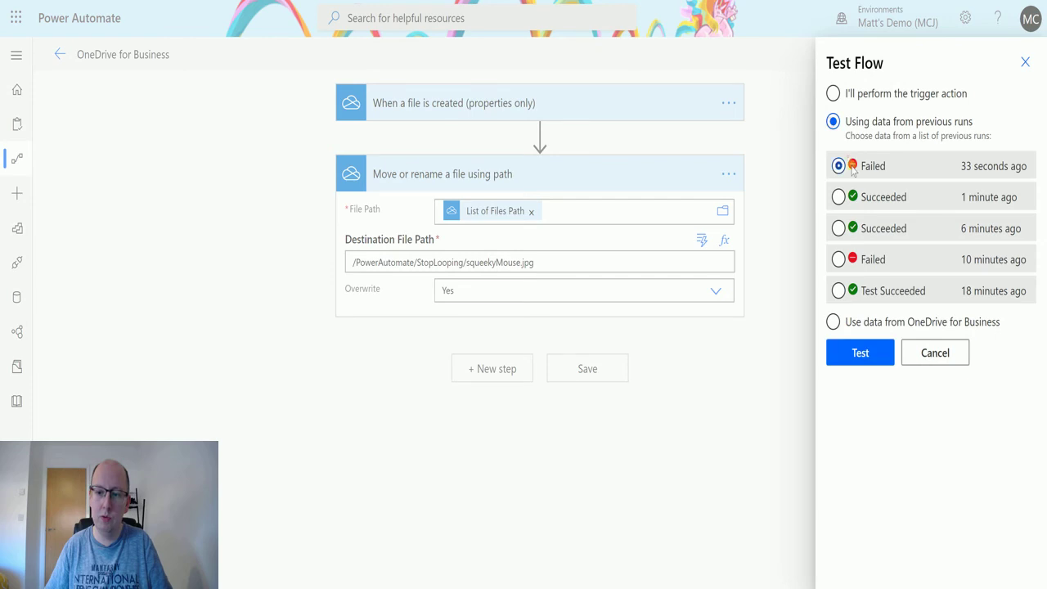
pyautogui.click(868, 350)
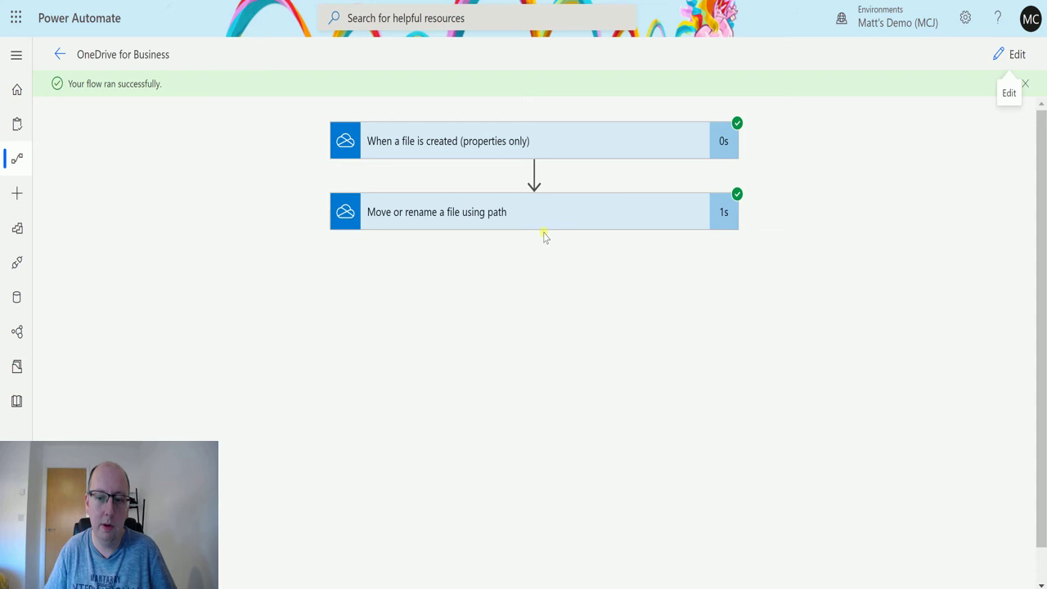
pyautogui.click(545, 218)
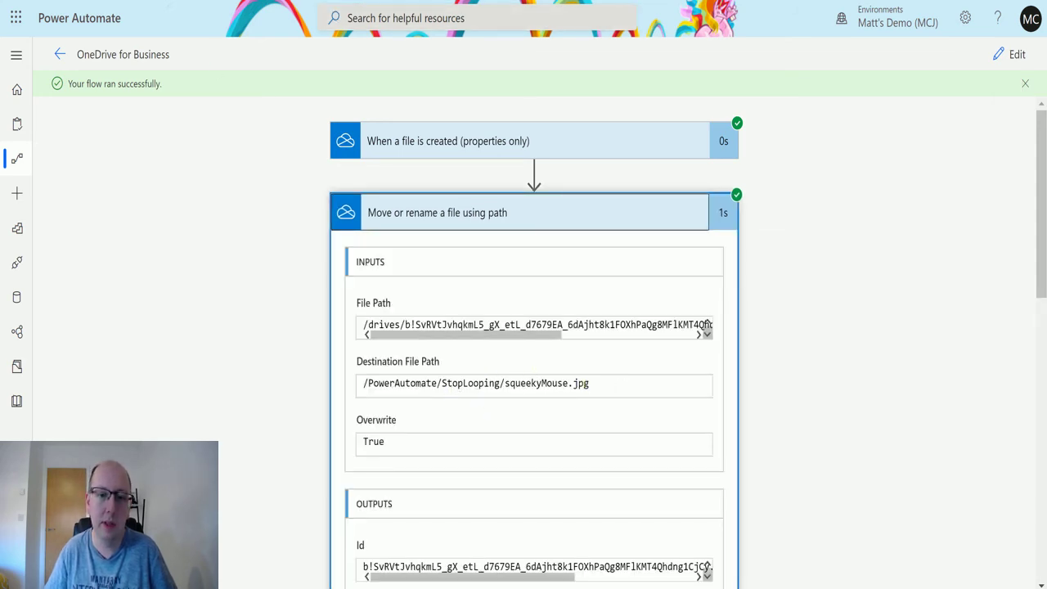
# Switch to OneDrive, open the StopLooping folder inside PowerAutomate, and refresh its file list.
pyautogui.hotkey('ctrl', 'Tab')
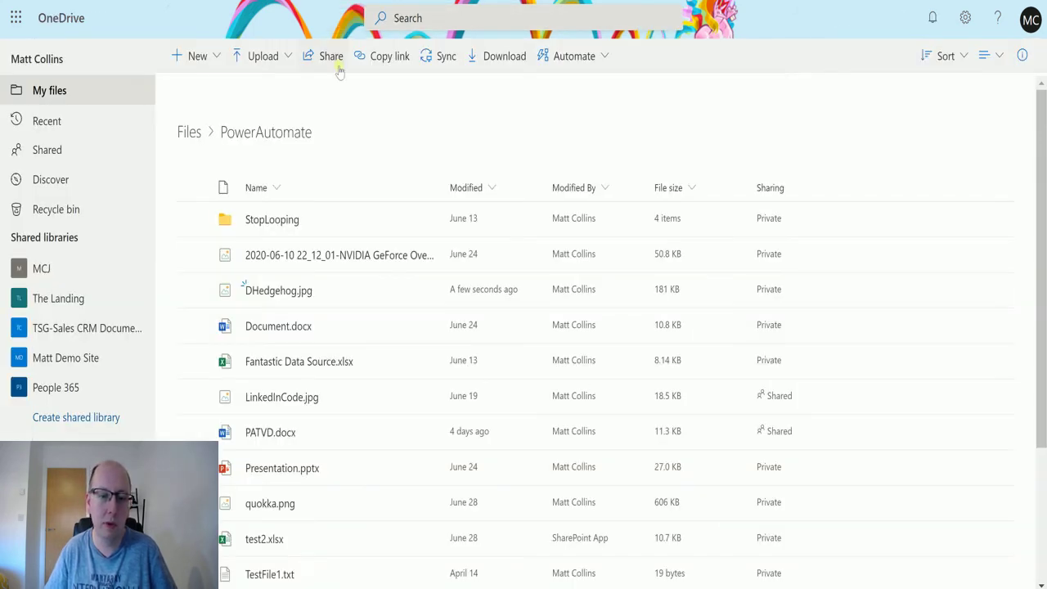
pyautogui.click(275, 219)
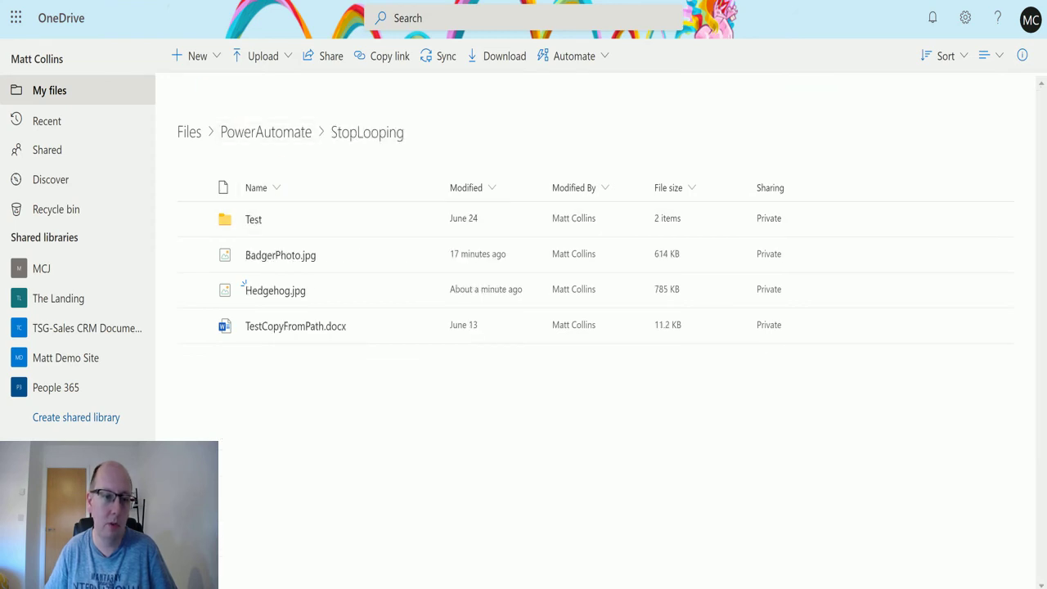
pyautogui.press('F5')
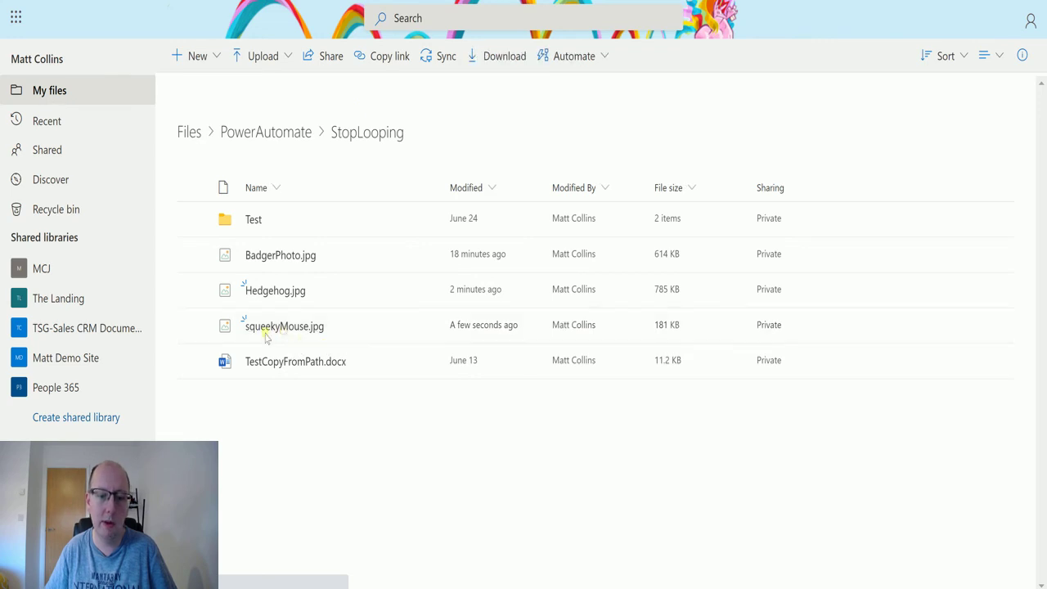
# Preview squeekyMouse.jpg, compare it with the preceding Hedgehog.jpg image by switching between the two, and close the preview.
pyautogui.click(293, 326)
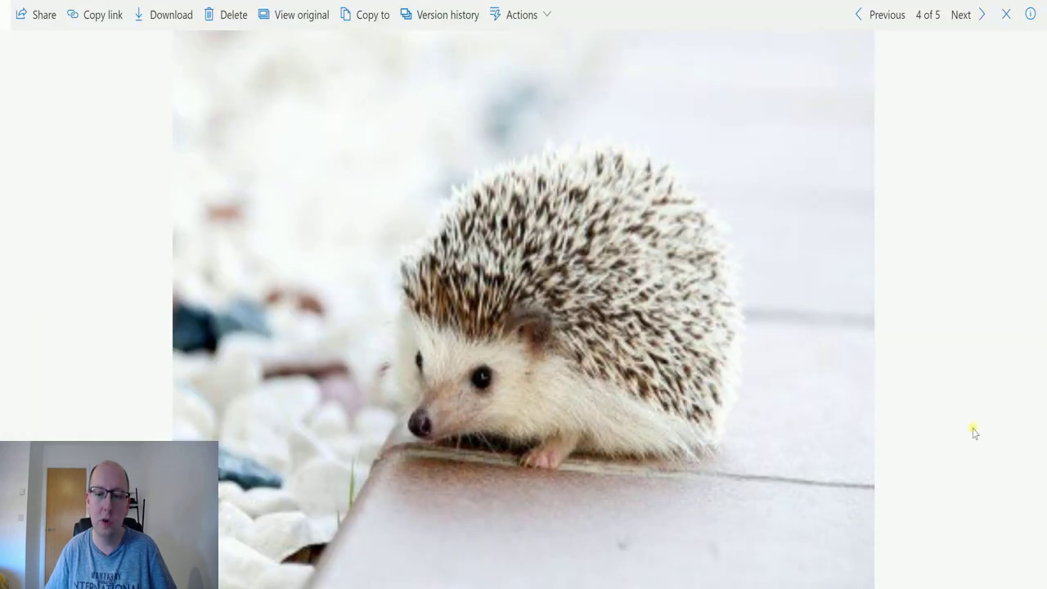
pyautogui.click(868, 20)
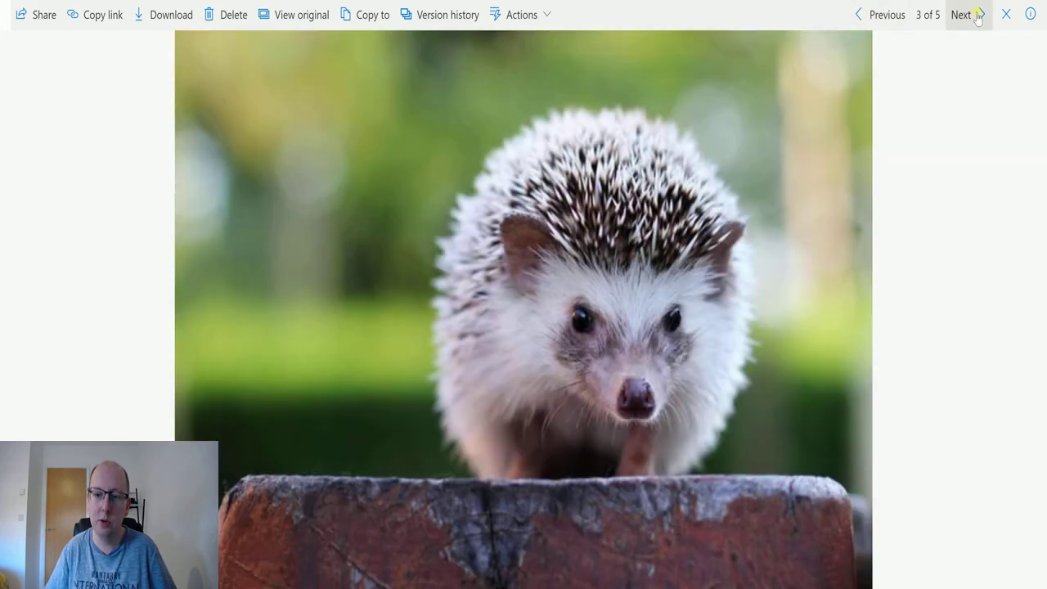
pyautogui.click(967, 16)
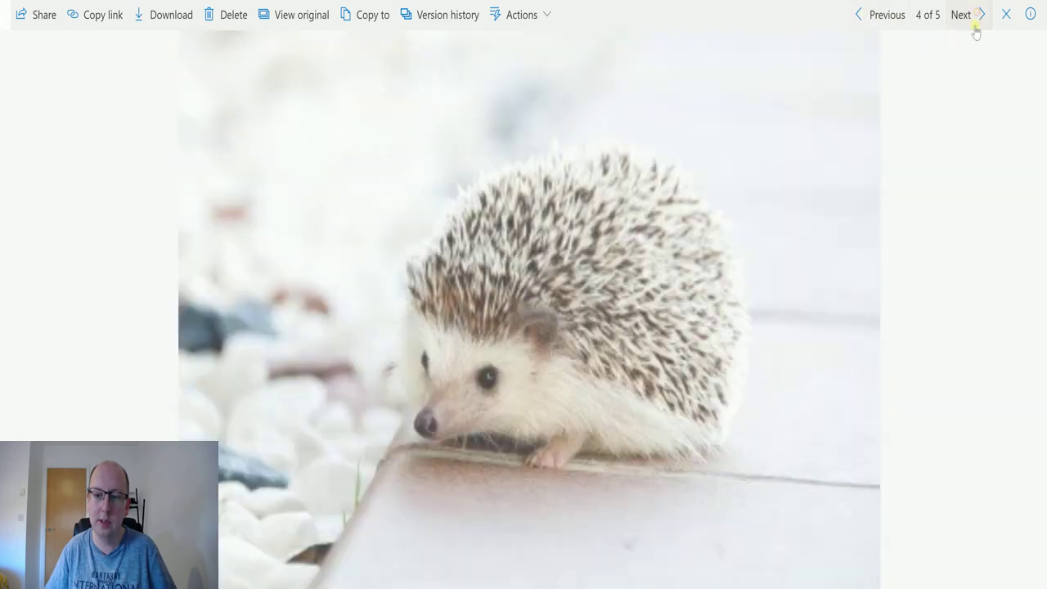
pyautogui.click(888, 23)
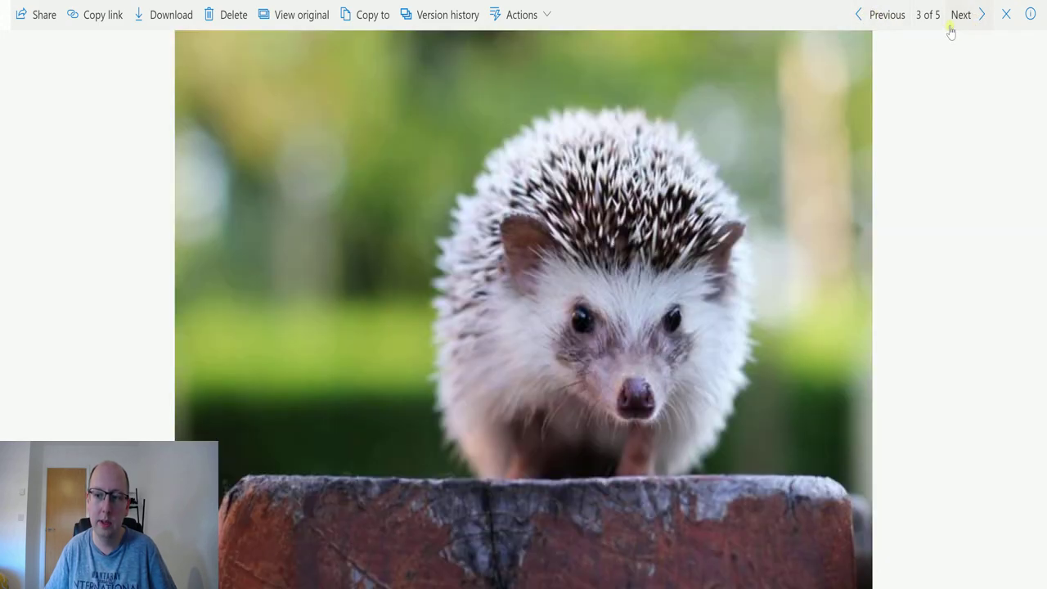
pyautogui.click(960, 25)
pyautogui.click(1006, 14)
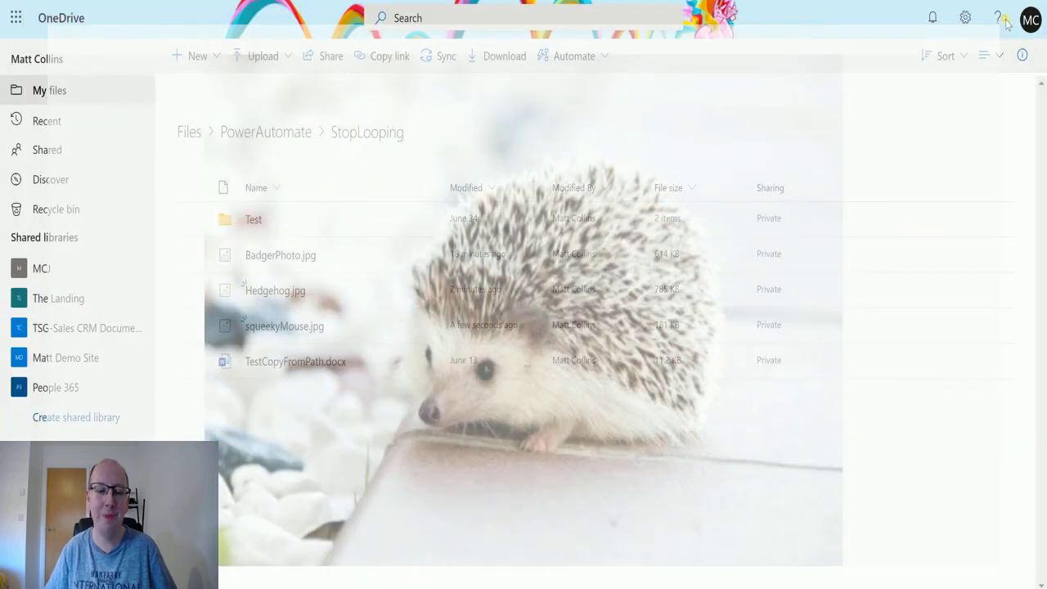